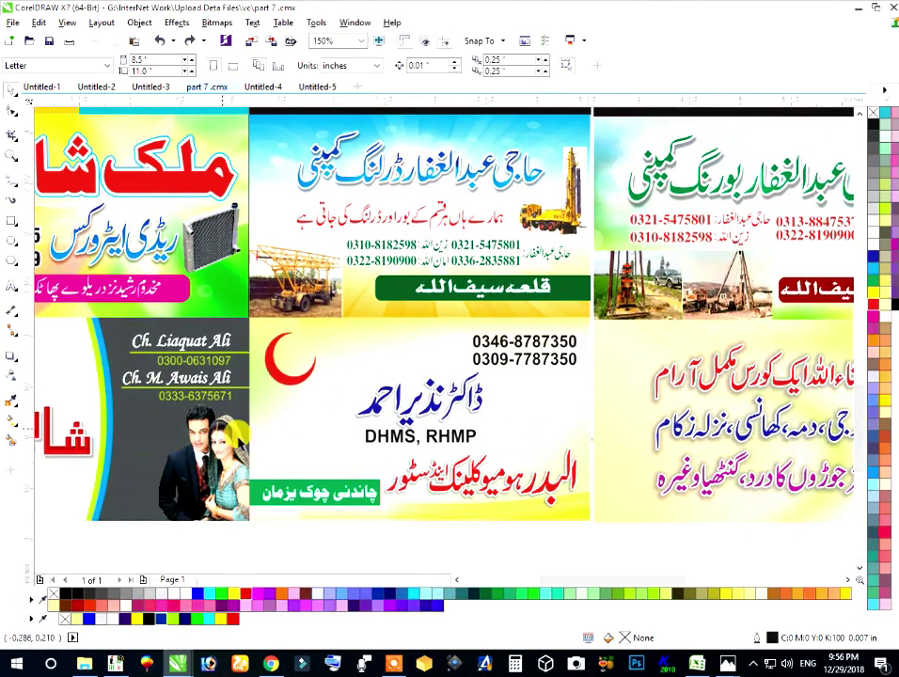
Look through the open documents, including the part 7 .cmx business cards, the Untitled-4 calendar artwork and the Untitled-2 card designs
scroll(282, 178, "down", 2)
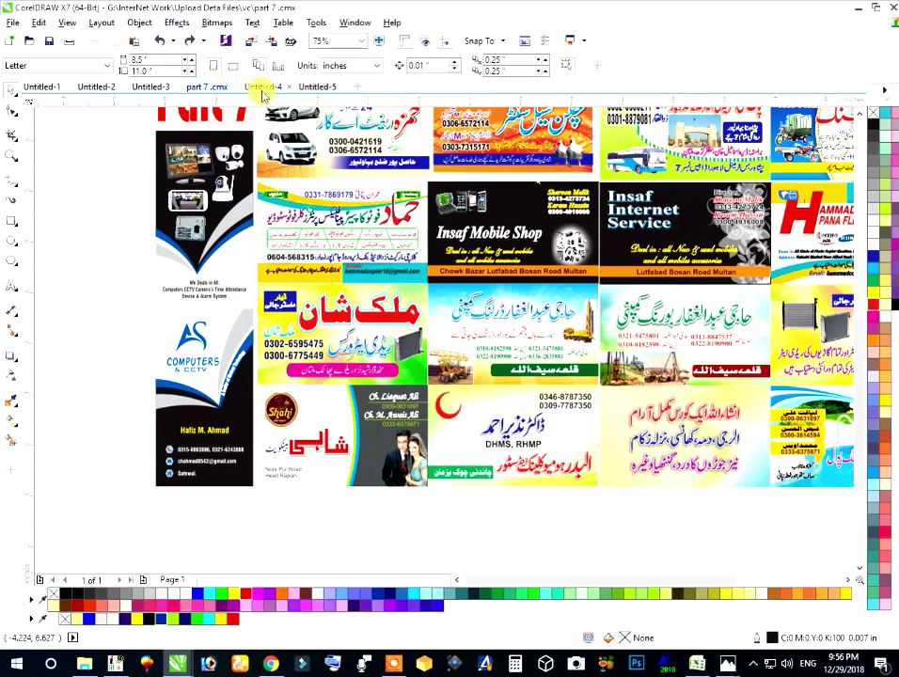
left_click(156, 89)
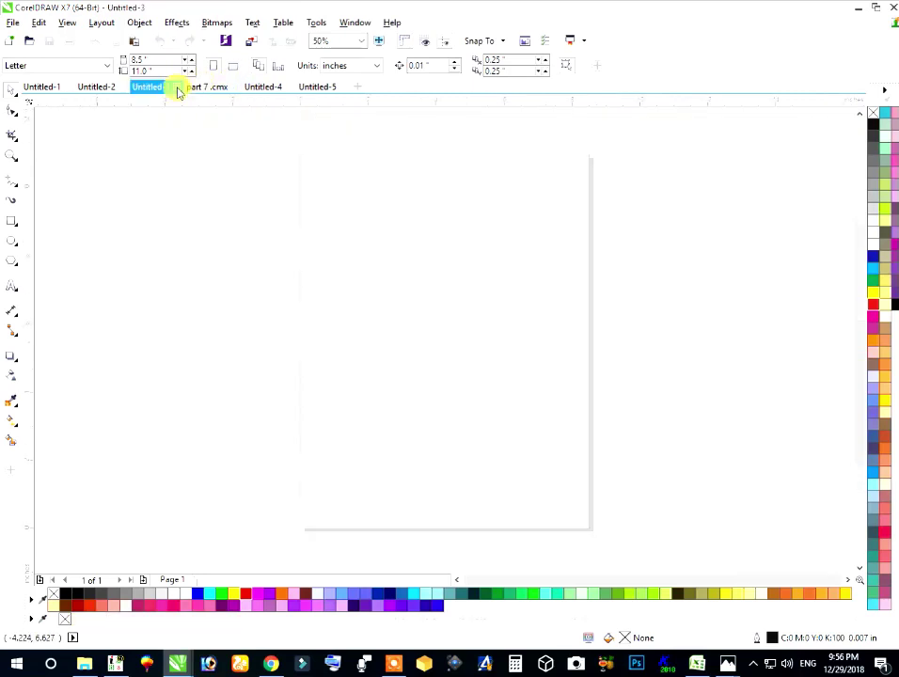
left_click(105, 87)
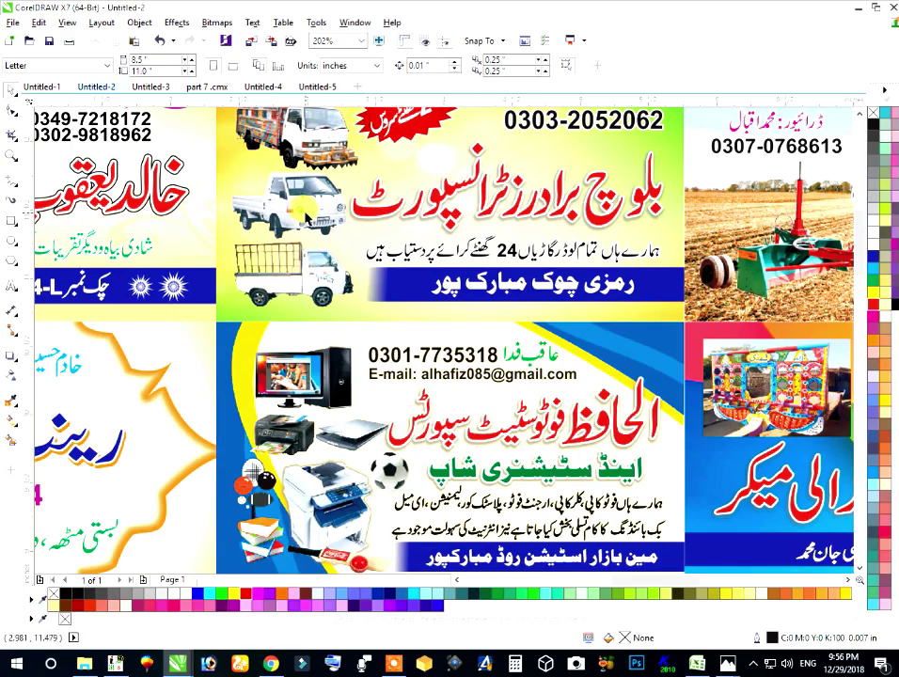
left_click(320, 88)
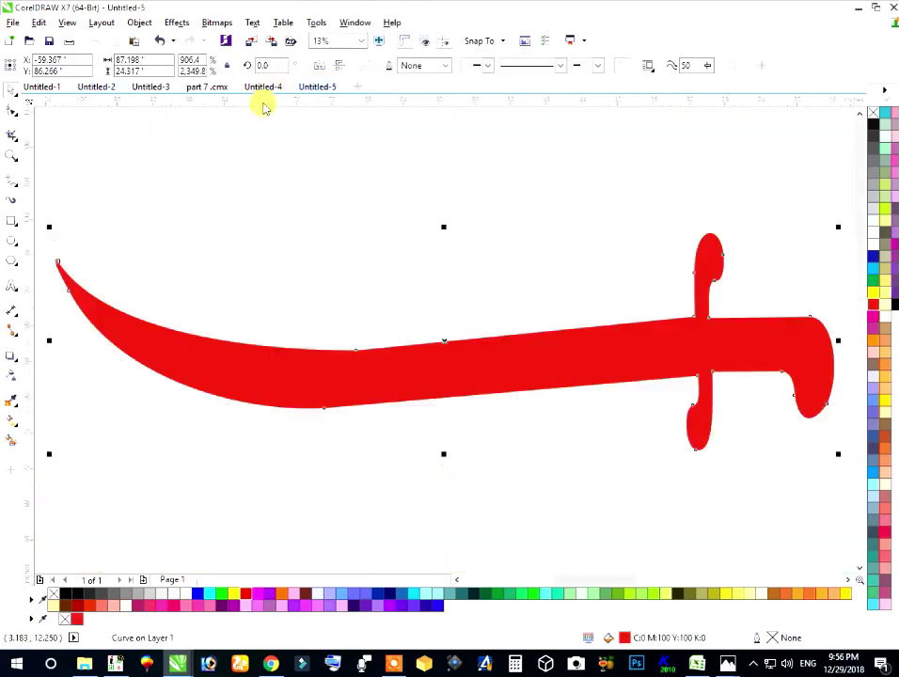
left_click(260, 88)
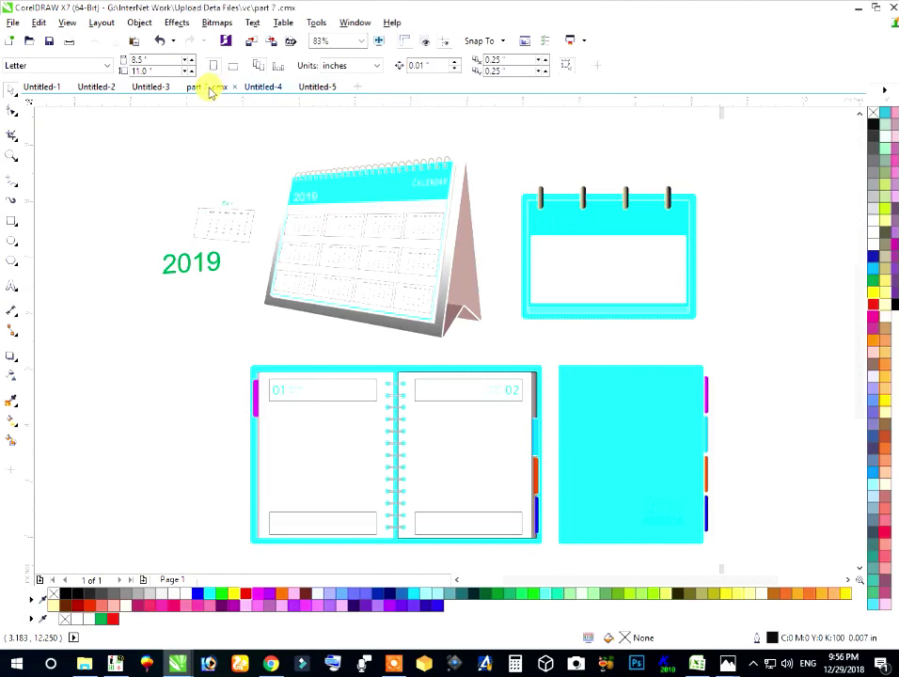
left_click(211, 88)
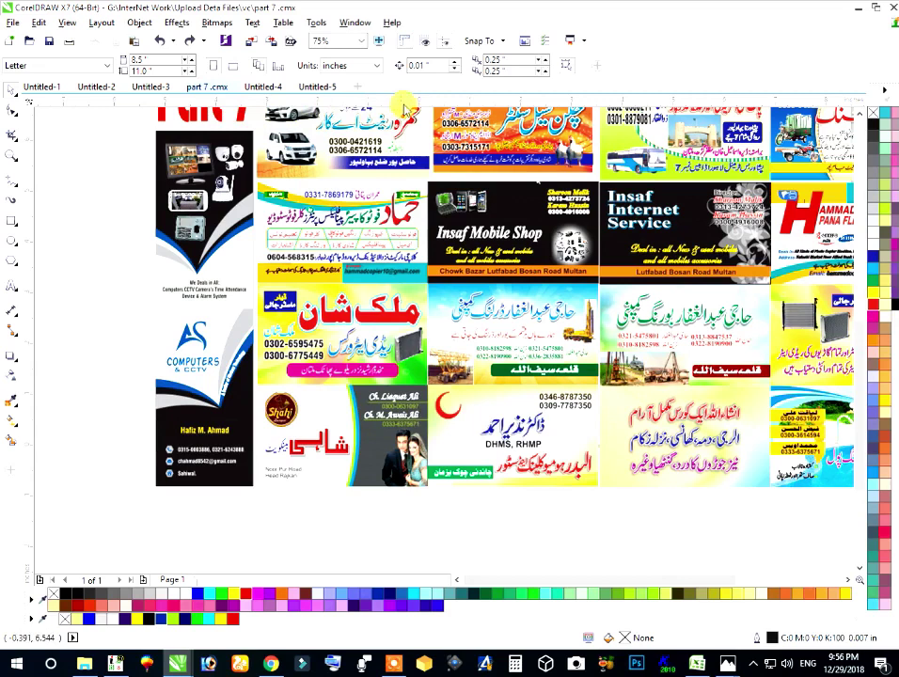
left_click(318, 88)
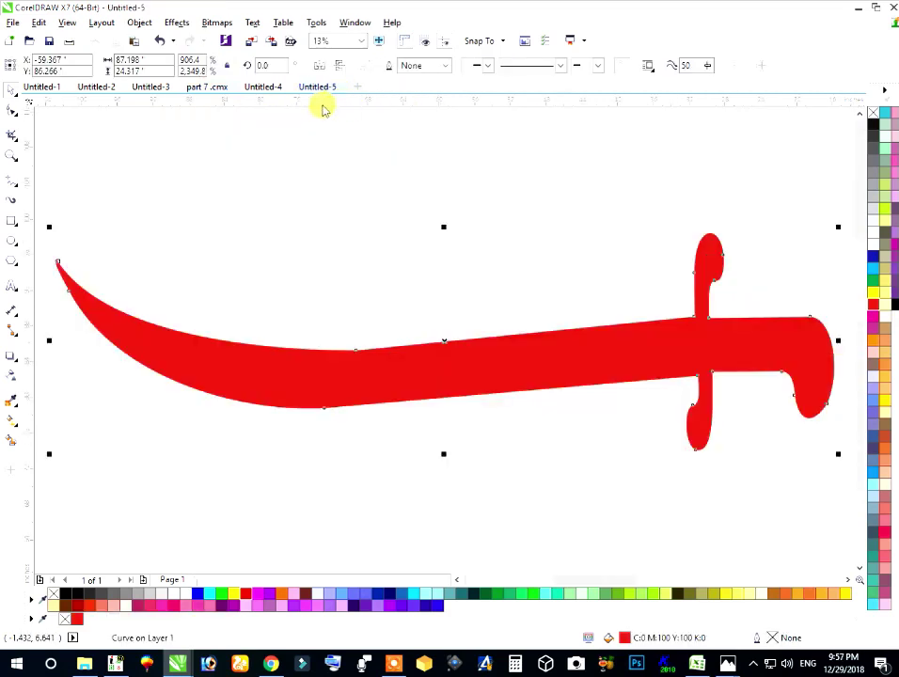
left_click(269, 88)
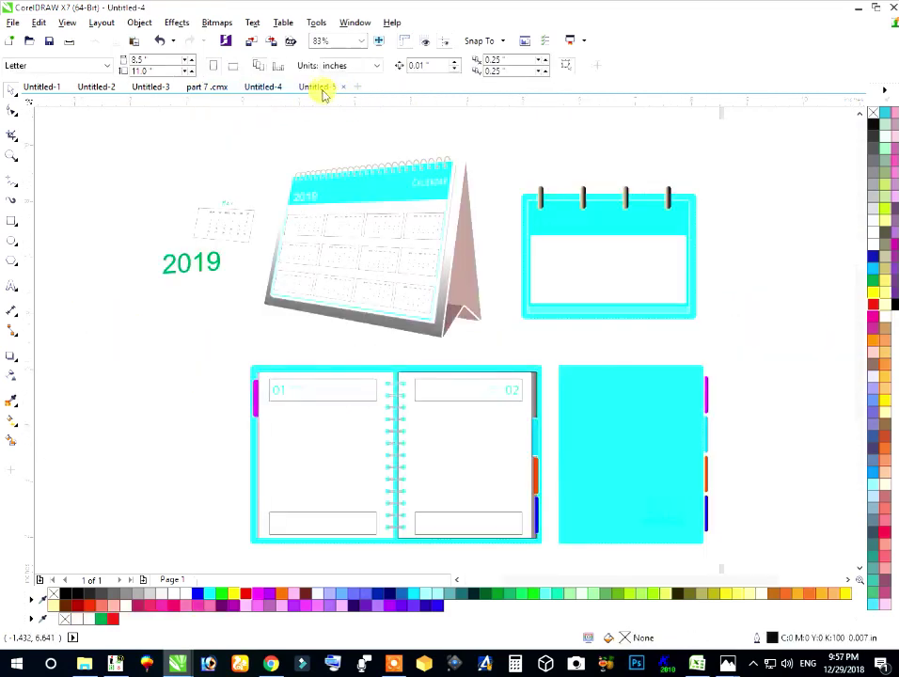
left_click(319, 89)
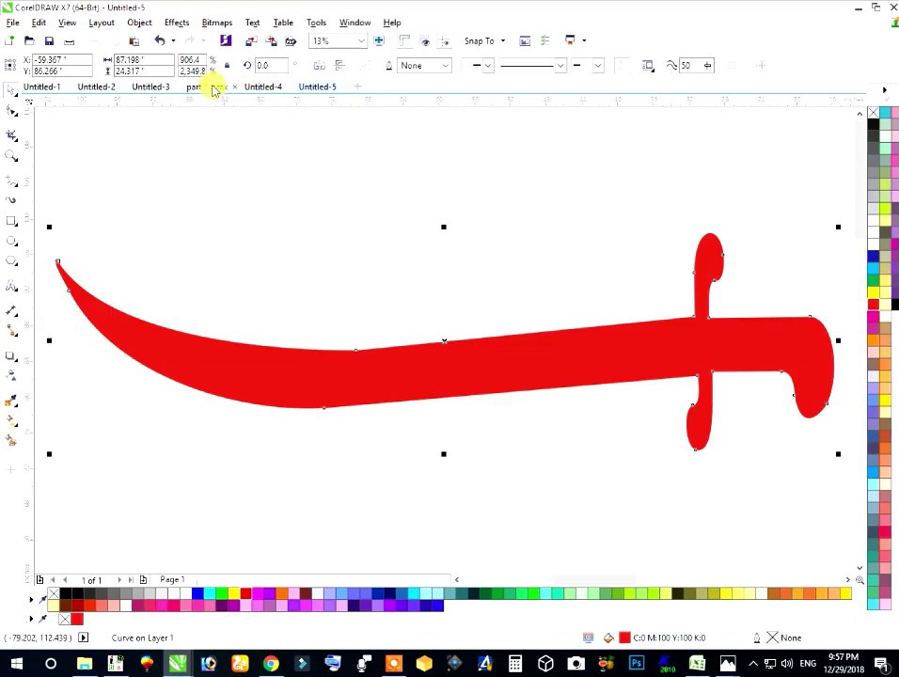
left_click(214, 87)
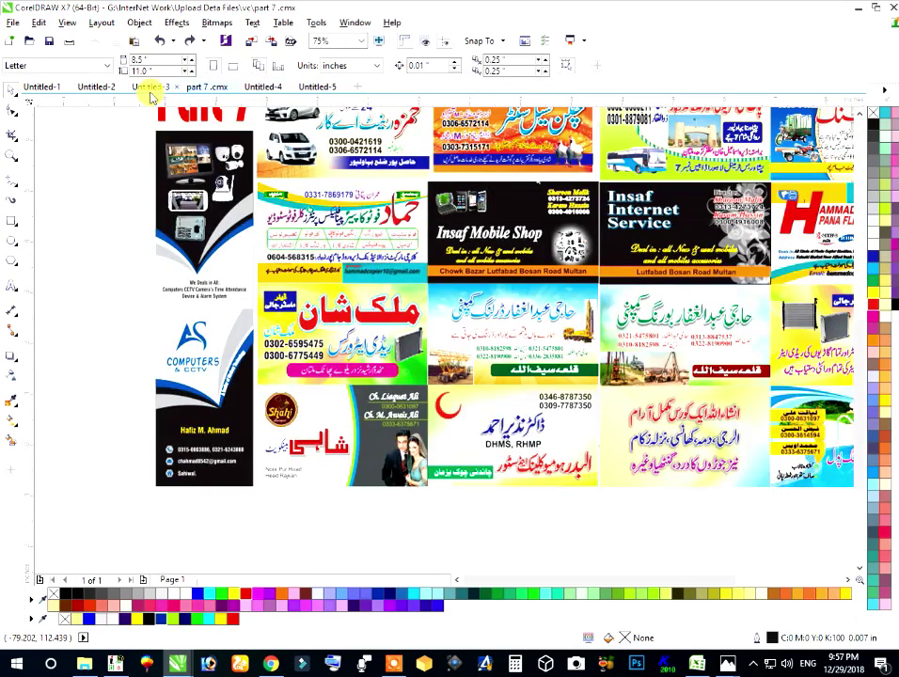
left_click(162, 89)
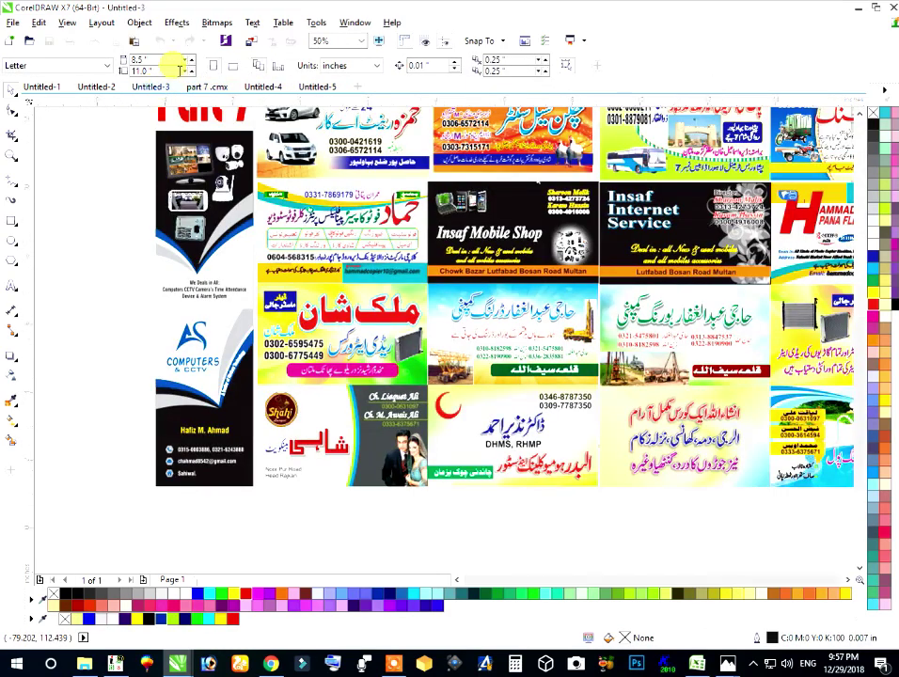
left_click(59, 92)
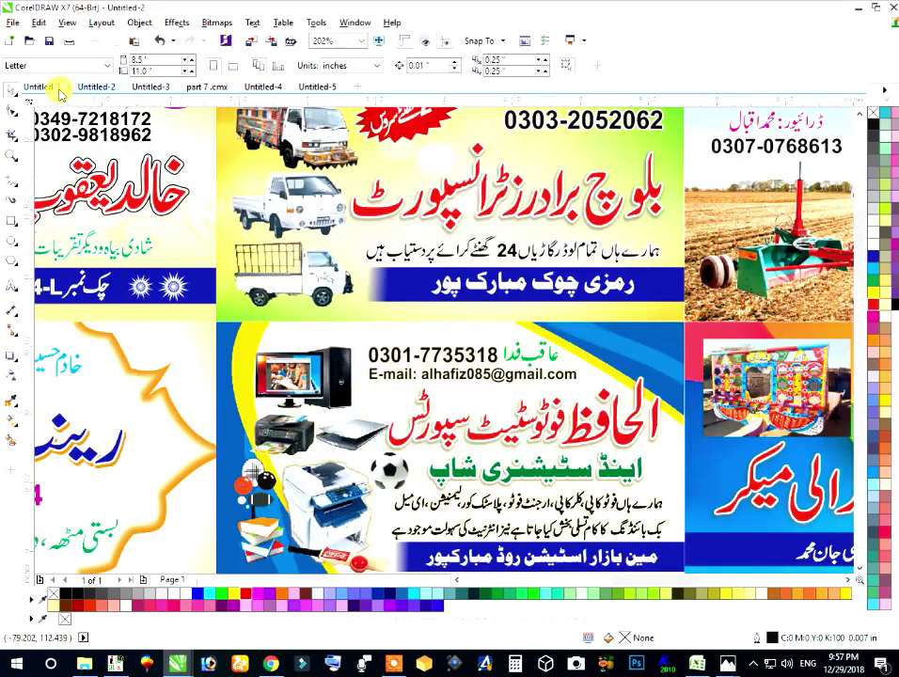
In Untitled-5, scale the red sword down proportionally to about 68.3 by 19.0 inches, and deselect it
left_click(318, 87)
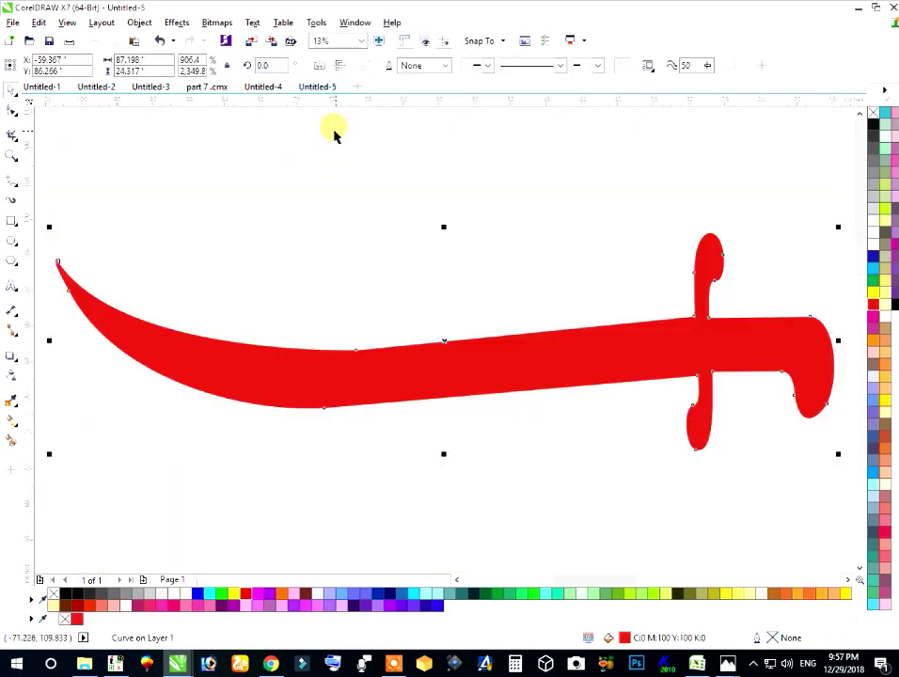
left_click(365, 225)
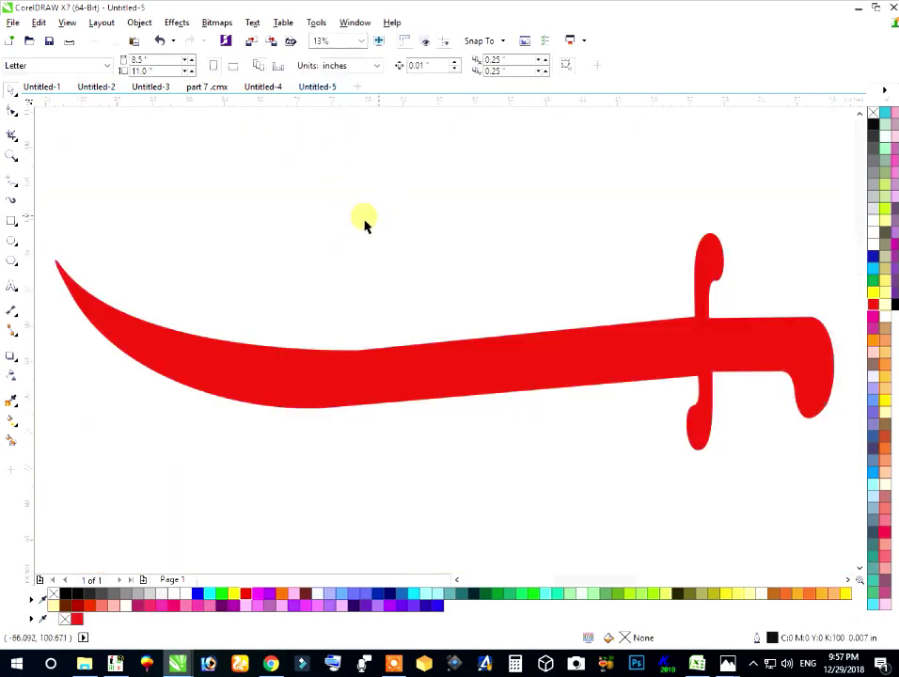
left_click(859, 117)
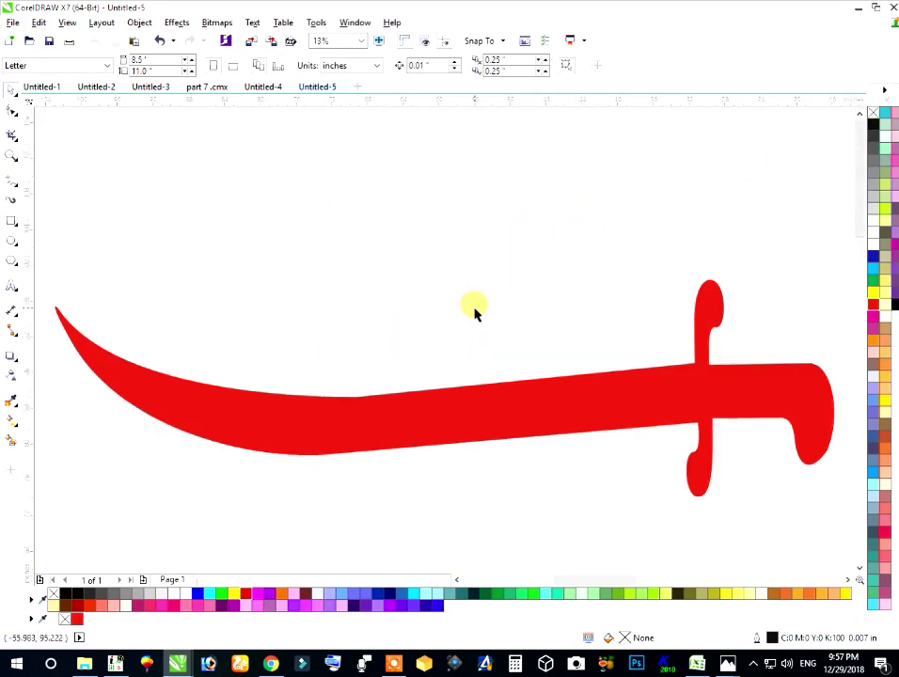
left_click(456, 404)
left_click_drag(832, 497, 816, 435)
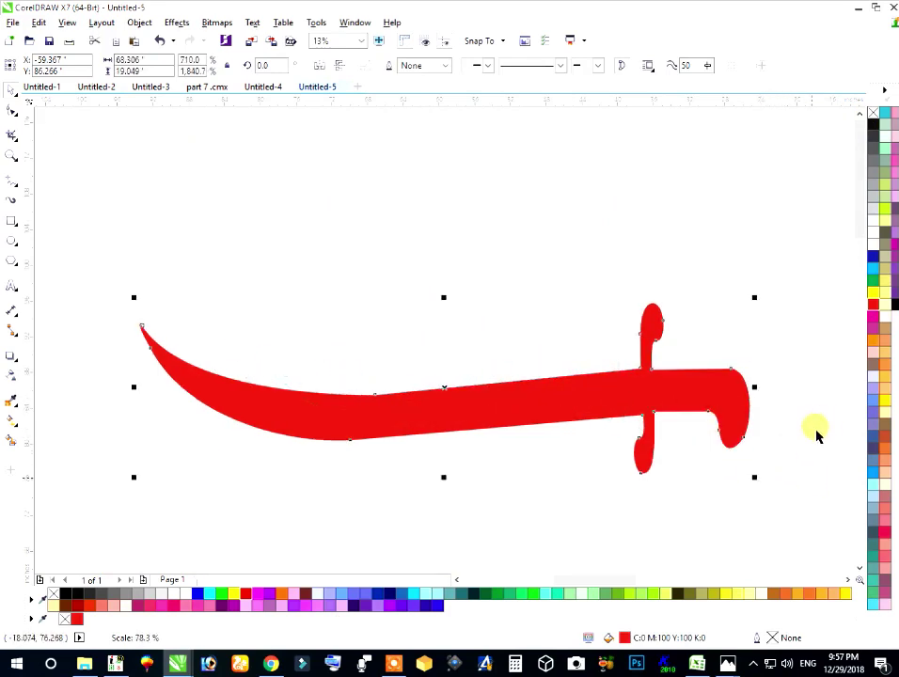
left_click(518, 357)
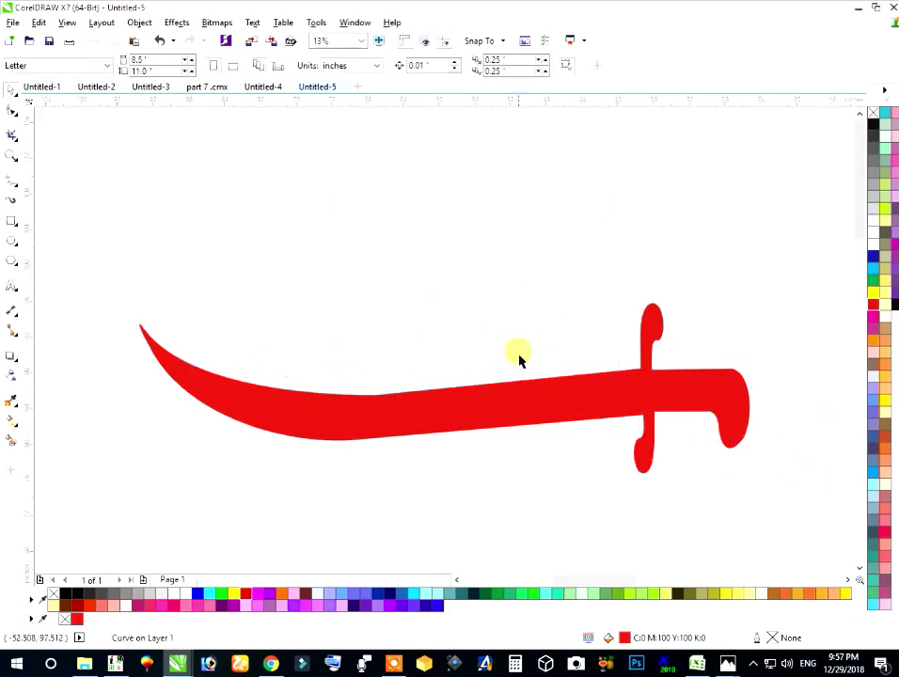
Switch to Chrome, subscribe to the Muazzam Graphic & IT YouTube channel, and toggle its new-video notifications
left_click(271, 664)
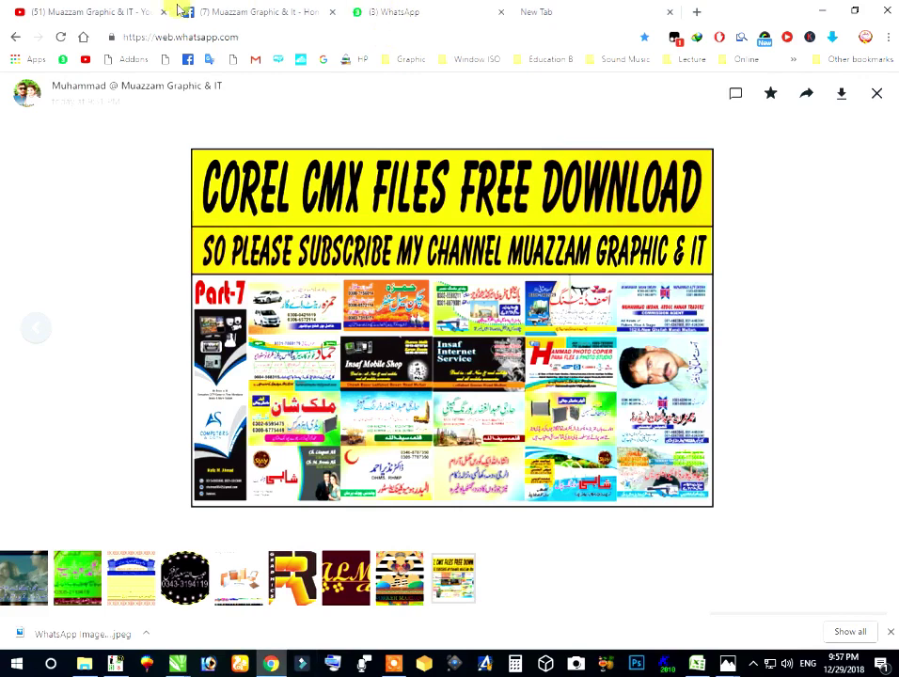
left_click(132, 12)
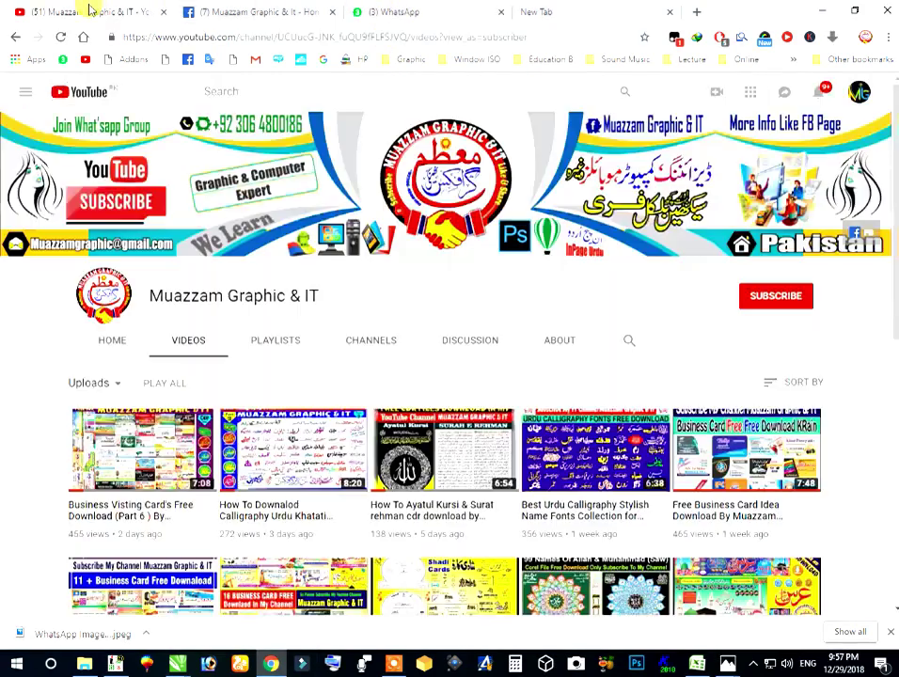
left_click(771, 302)
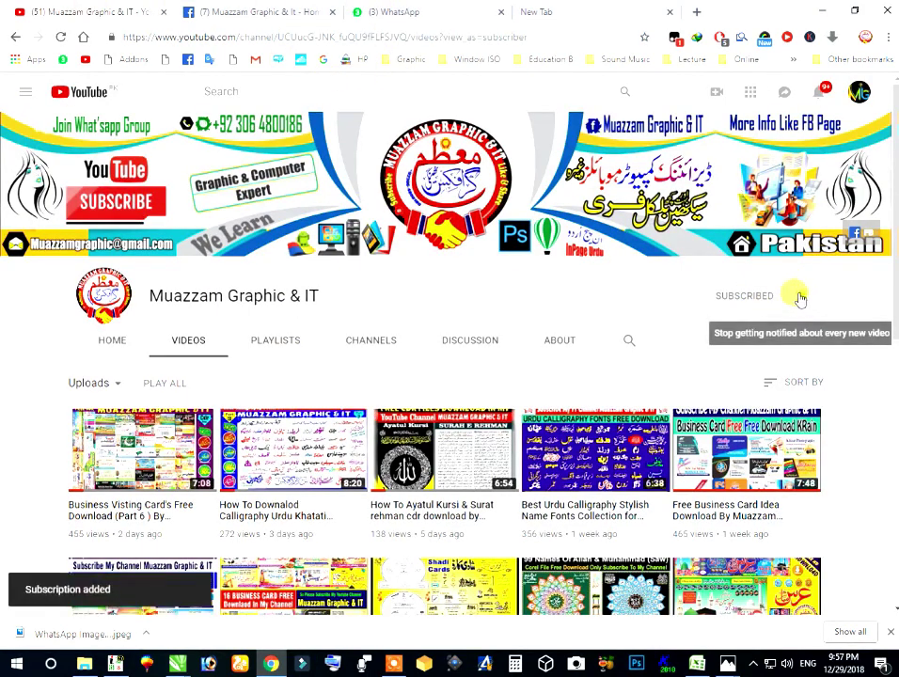
left_click(803, 299)
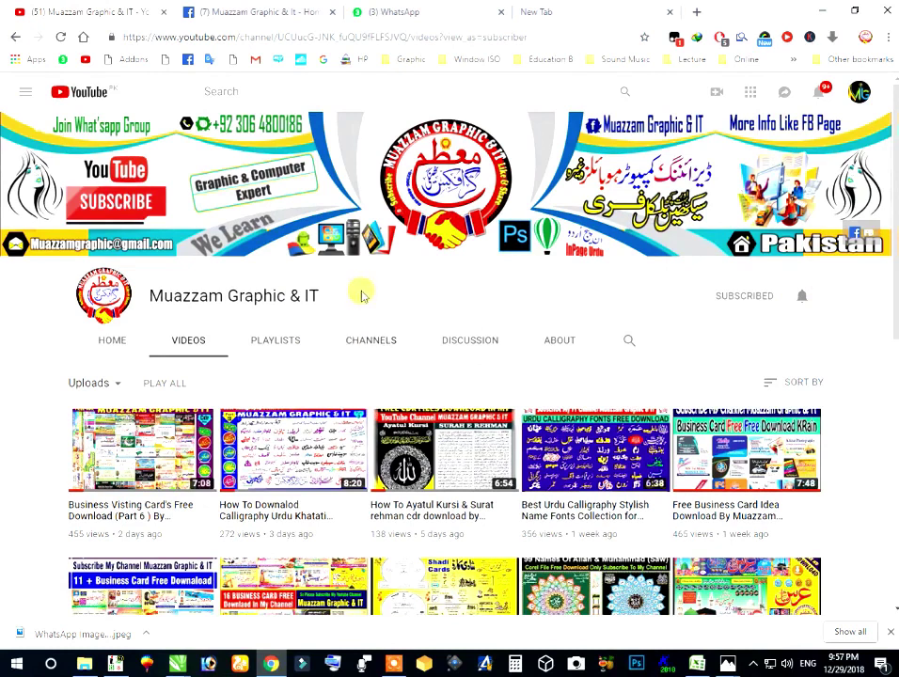
Switch back to the Untitled-5 drawing in CorelDRAW
mouse_move(177, 659)
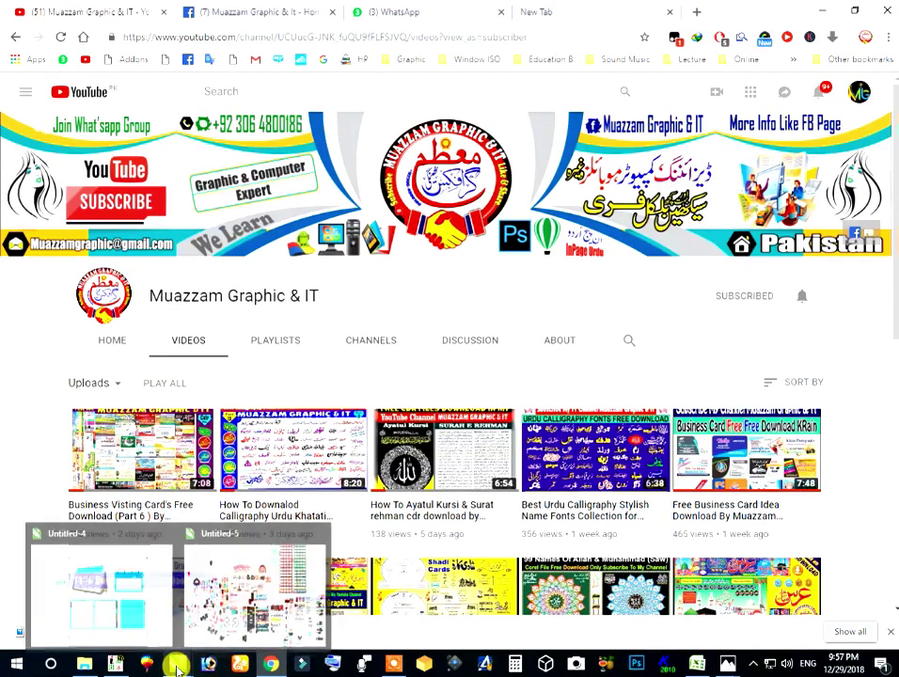
left_click(272, 578)
left_click(366, 413)
left_click_drag(365, 407, 376, 362)
key("ctrl+z")
key("Escape")
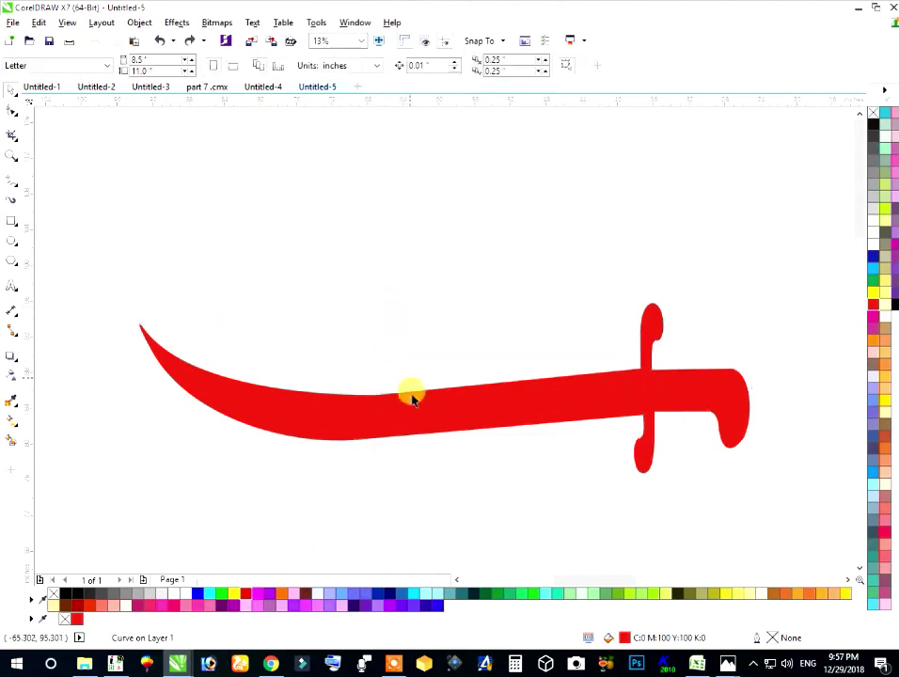
Examine the green spiky-haired face up close, and look over the whole collection of vector artwork in the drawing
right_click(191, 502)
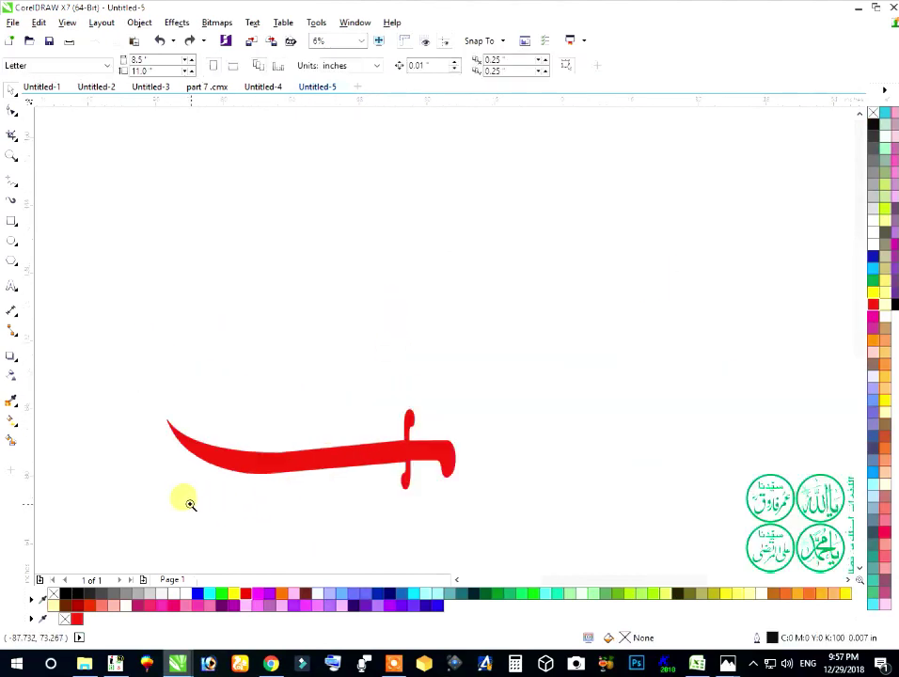
right_click(219, 510)
left_click_drag(96, 525, 178, 568)
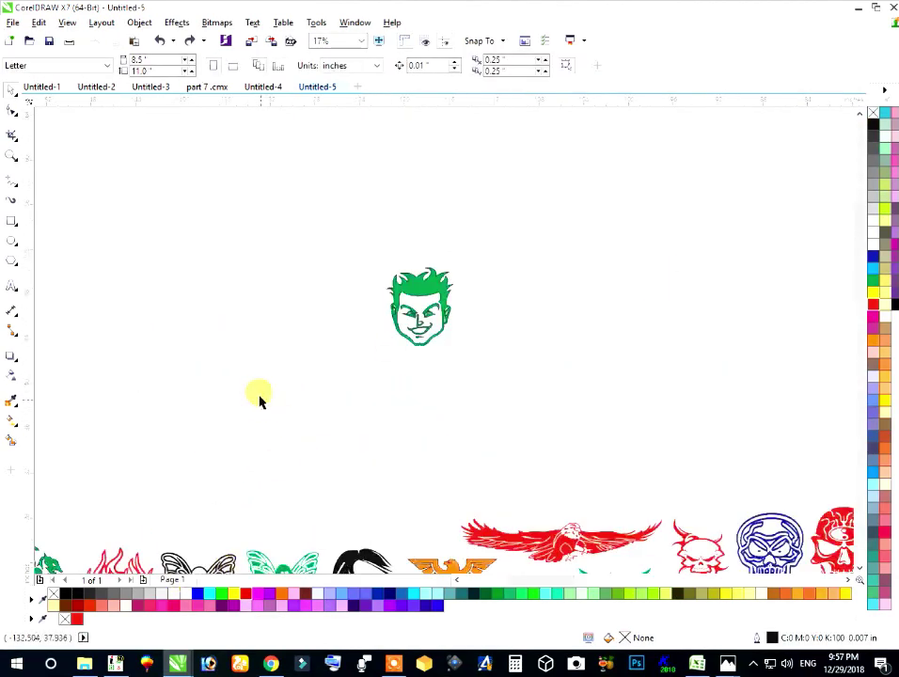
left_click_drag(387, 261, 498, 390)
left_click(431, 255)
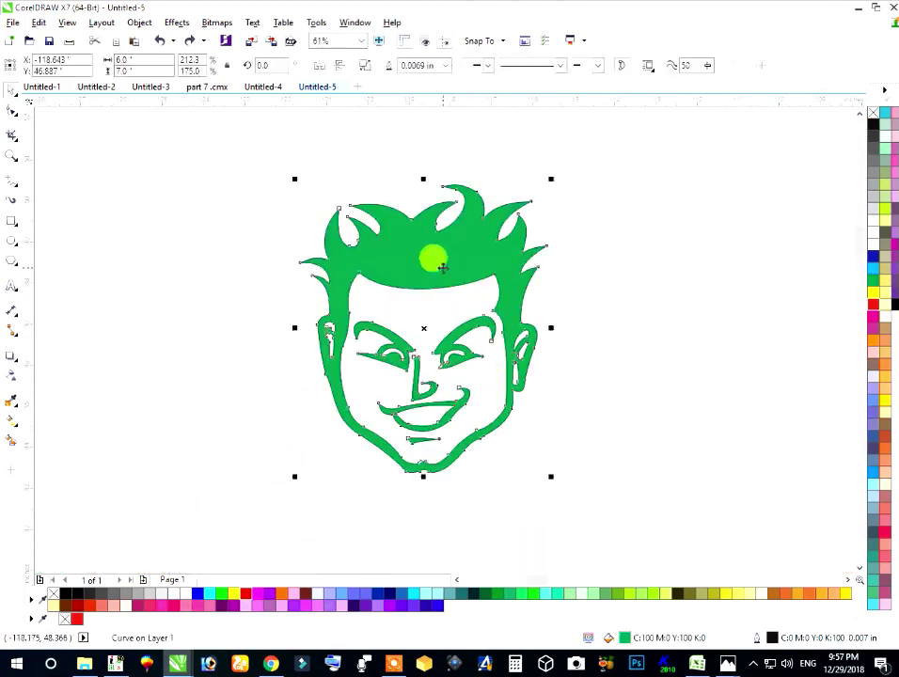
scroll(470, 371, "down", 5)
key("F4")
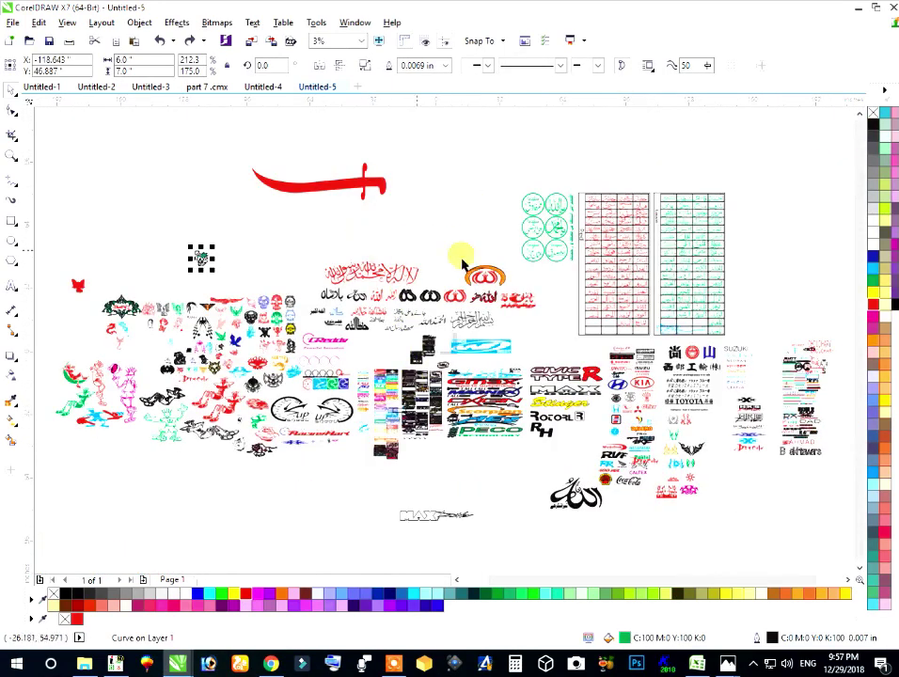
left_click(352, 495)
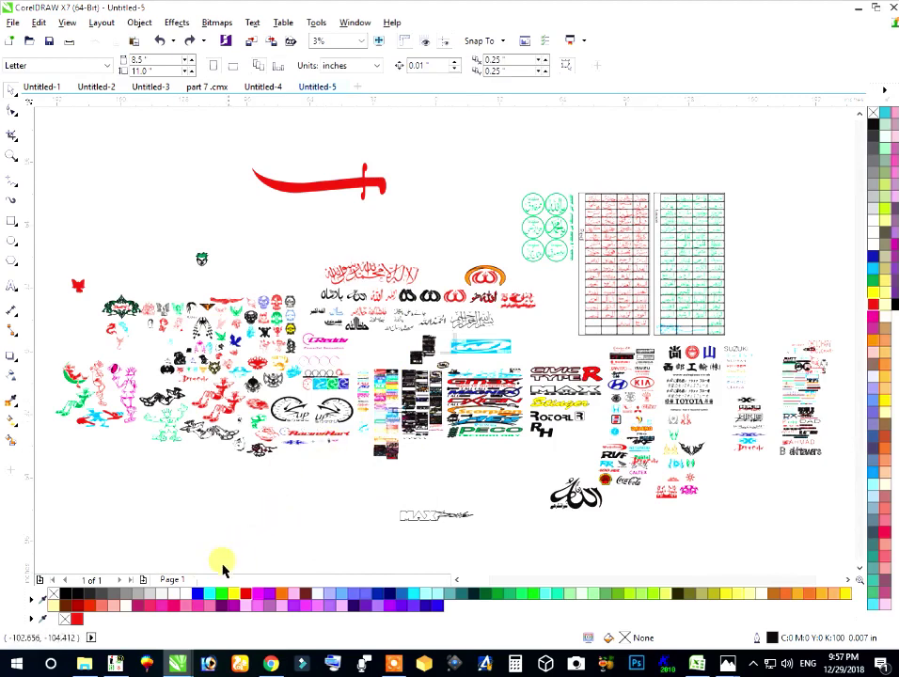
Switch to Chrome, check the Part-7 preview image in WhatsApp, and browse the YouTube channel's uploaded videos
mouse_move(273, 663)
left_click(271, 625)
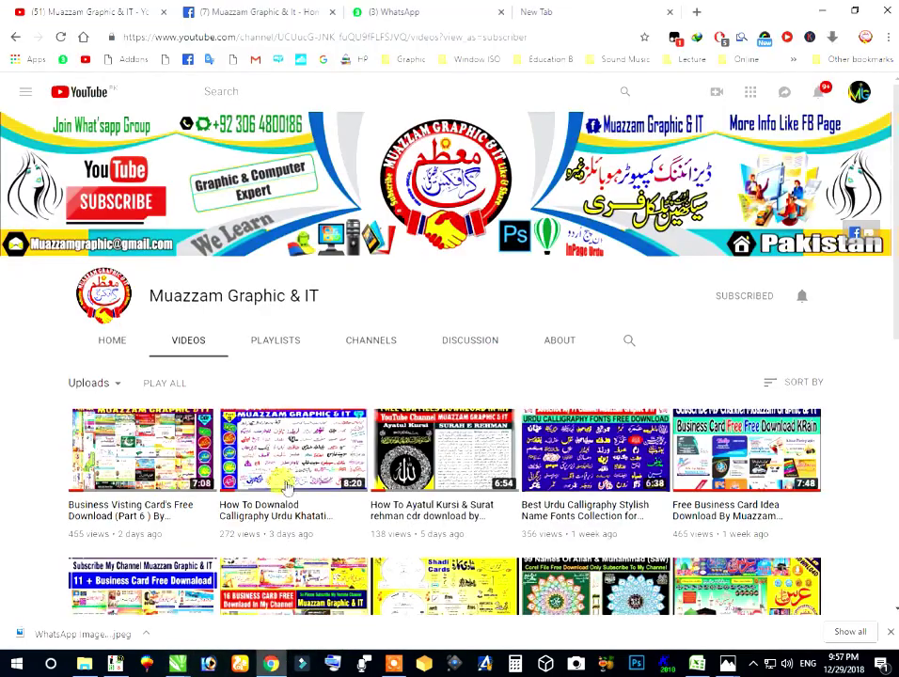
left_click(404, 15)
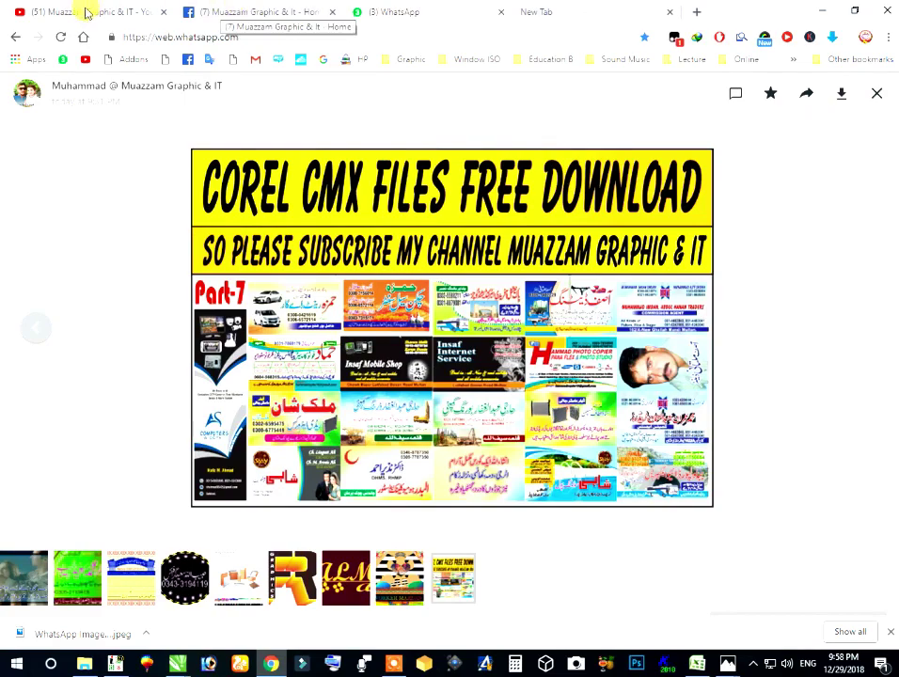
left_click(85, 13)
scroll(312, 387, "down", 4)
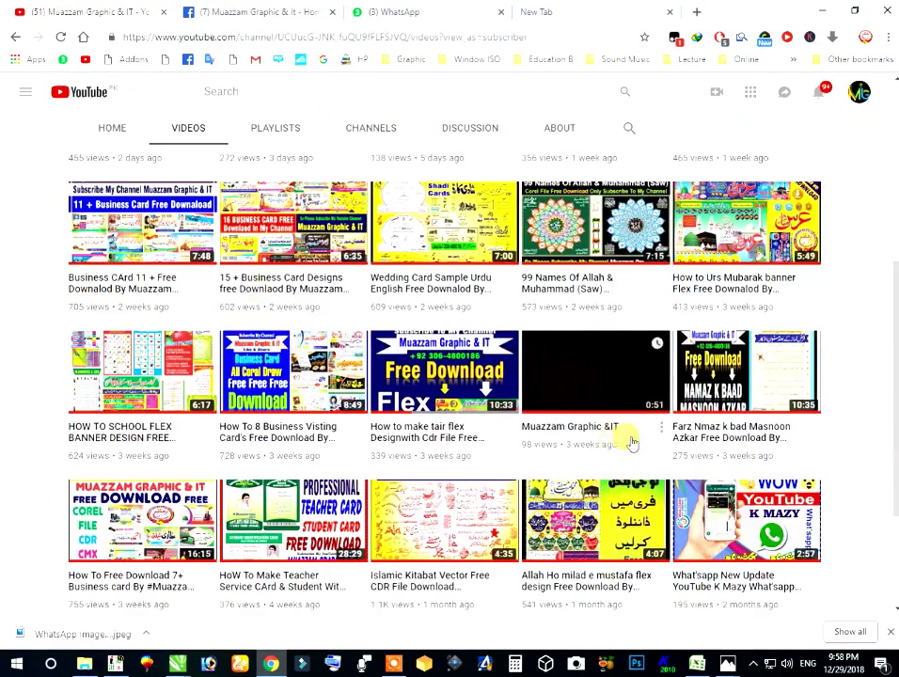
scroll(526, 335, "up", 3)
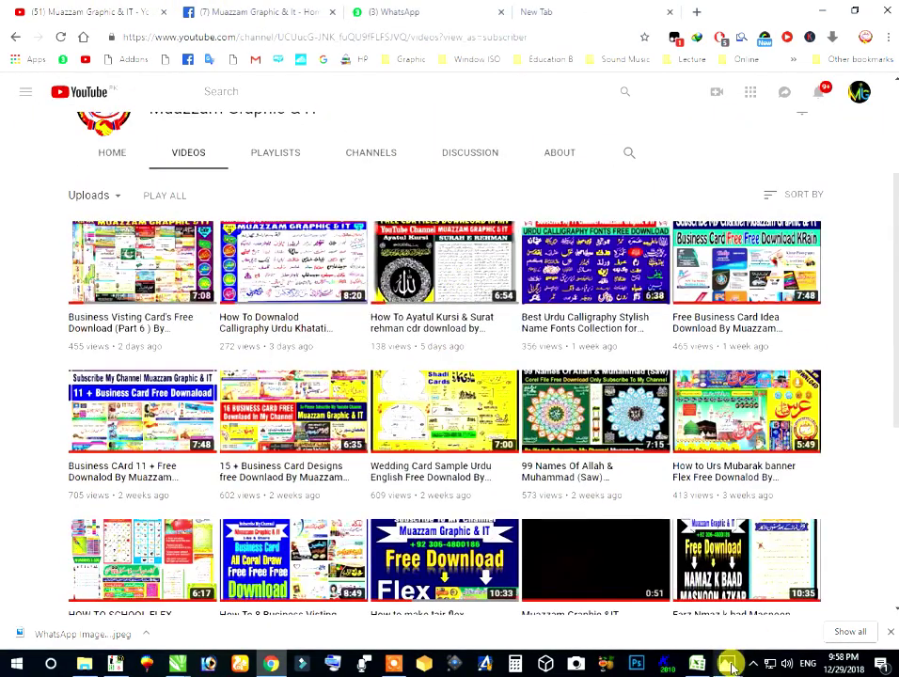
Switch to Photos and view the business card previews, from 11 + card.jpg to the 16 business card image
mouse_move(718, 646)
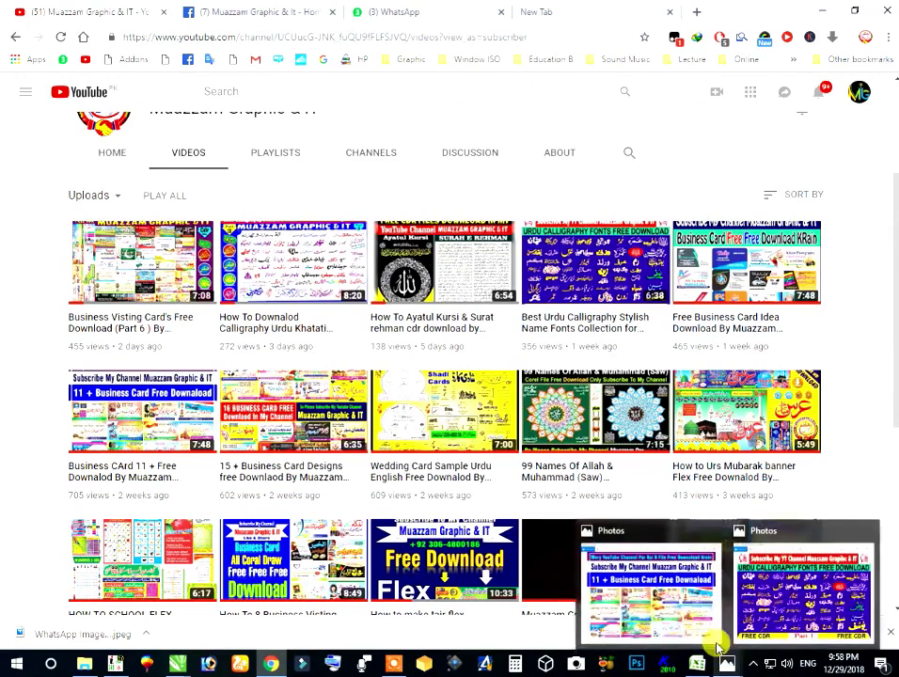
left_click(700, 588)
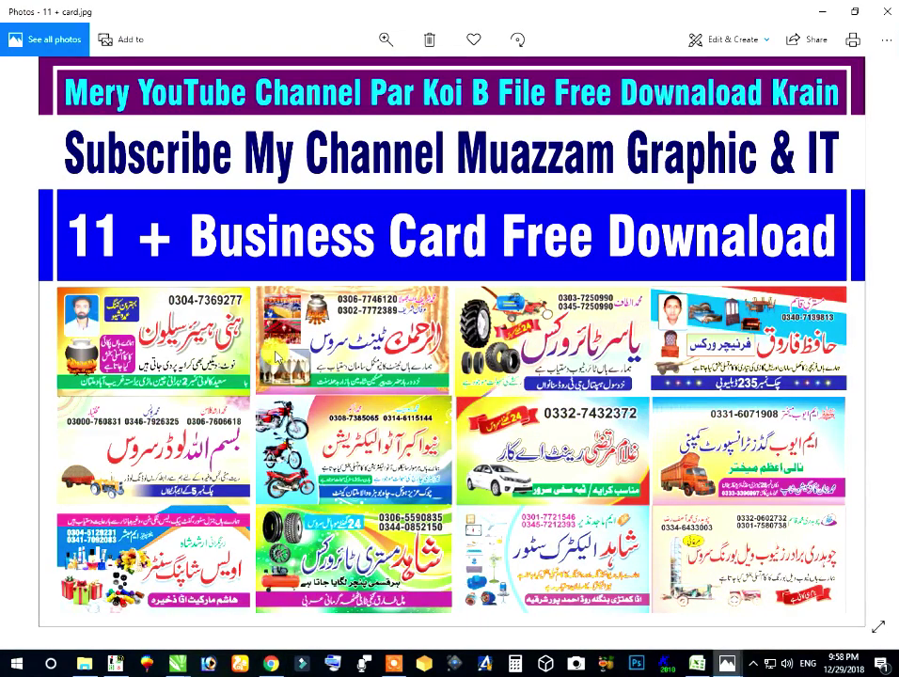
key("Right")
key("Right")
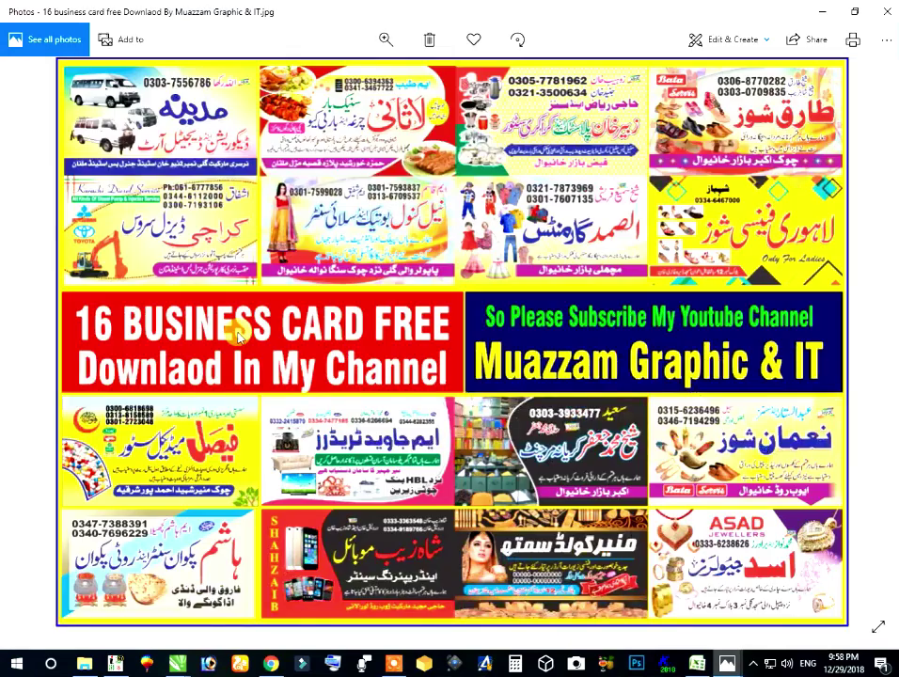
View the 8 visiting cards preview in Photos, and switch to Chrome to browse the YouTube channel's uploaded videos
key("Right")
key("Right")
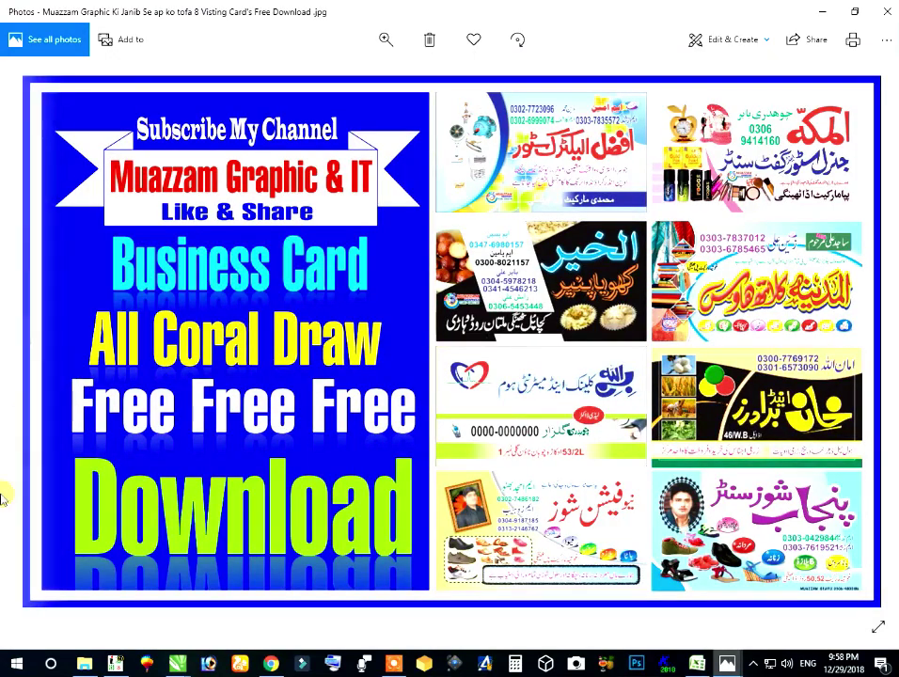
left_click(271, 664)
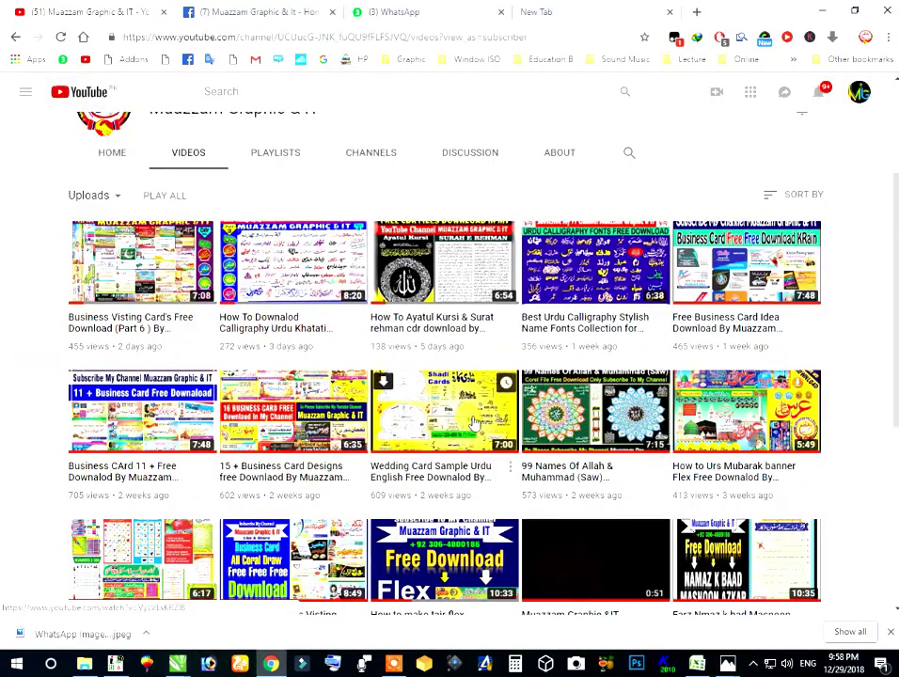
scroll(747, 434, "down", 2)
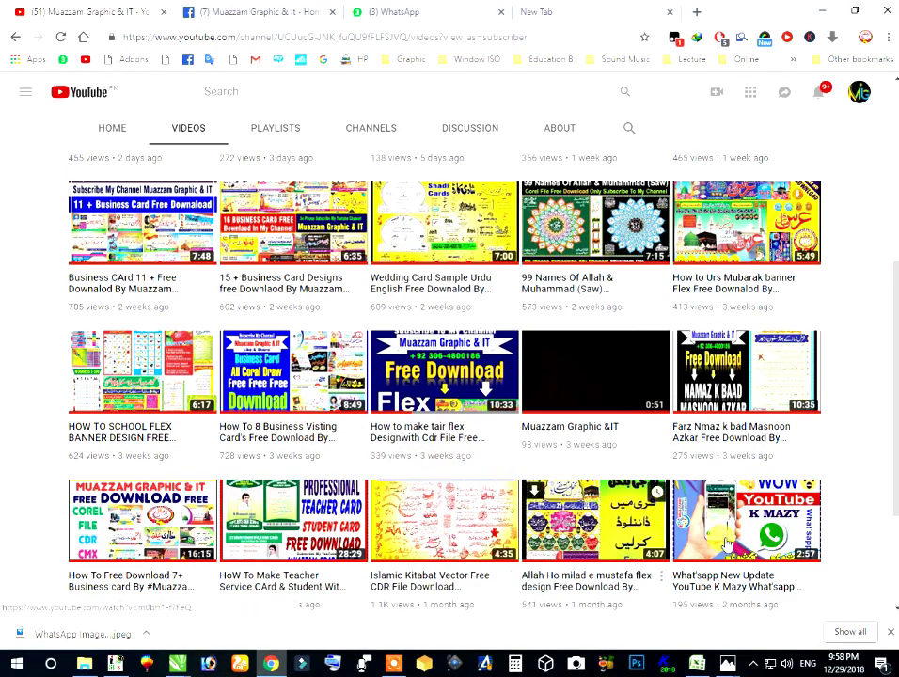
scroll(805, 420, "up", 5)
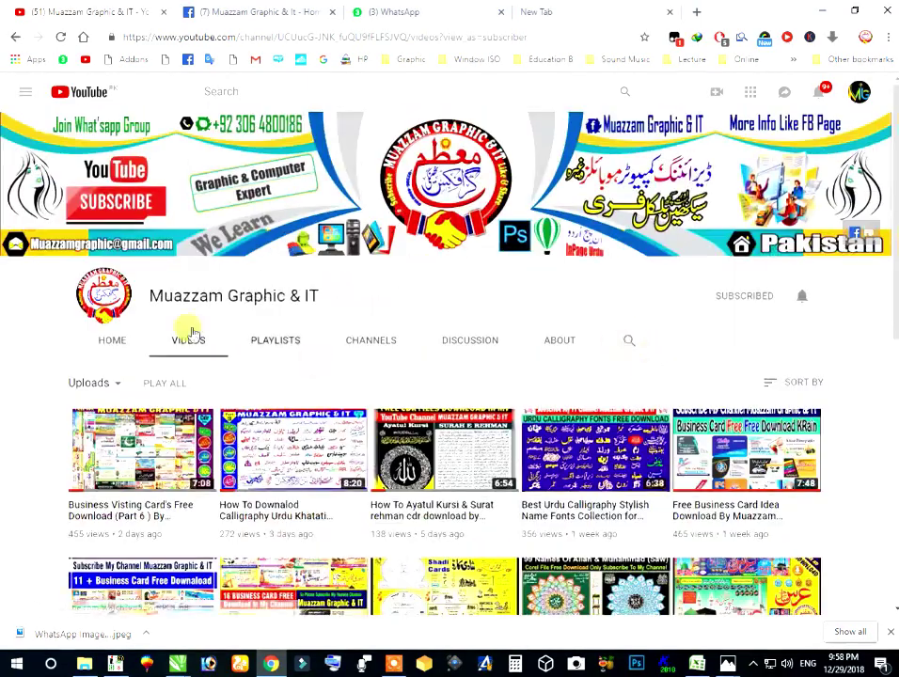
scroll(89, 441, "down", 4)
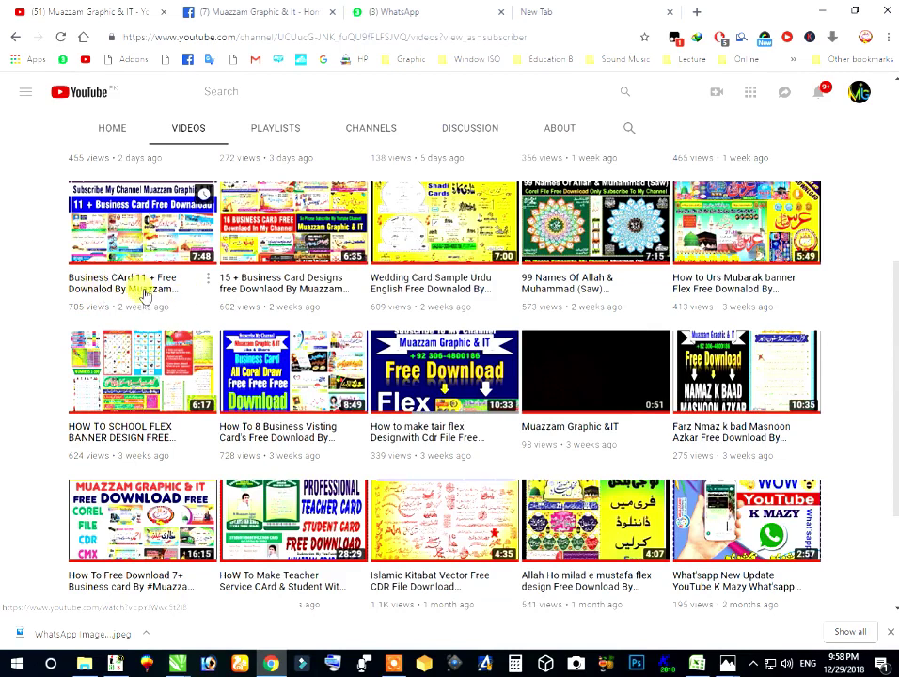
Open the "Business CArd 11 + Free Downalod" video, pause it, and expand its full description
left_click(105, 293)
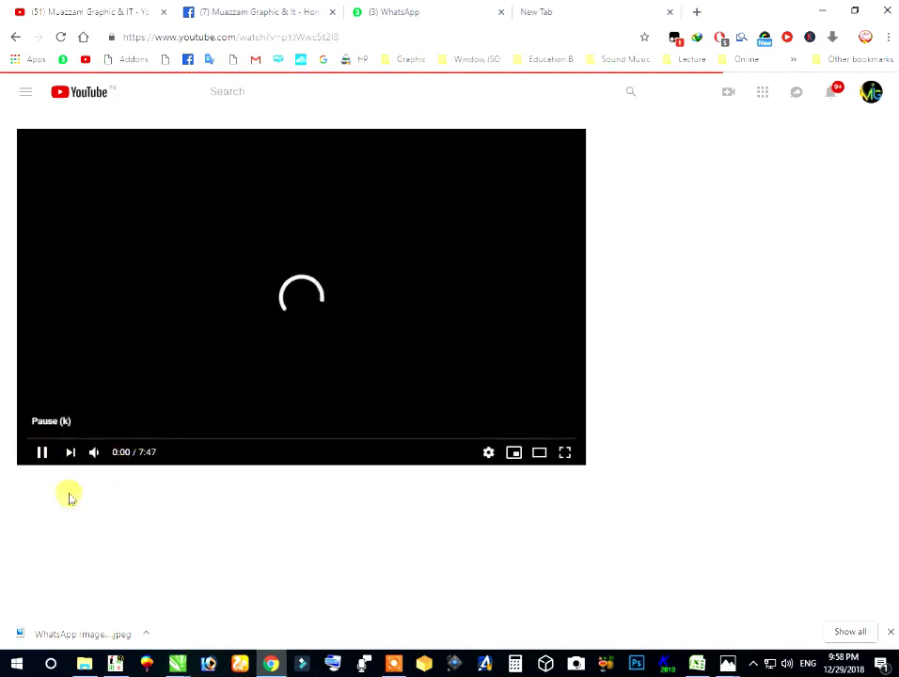
left_click(42, 451)
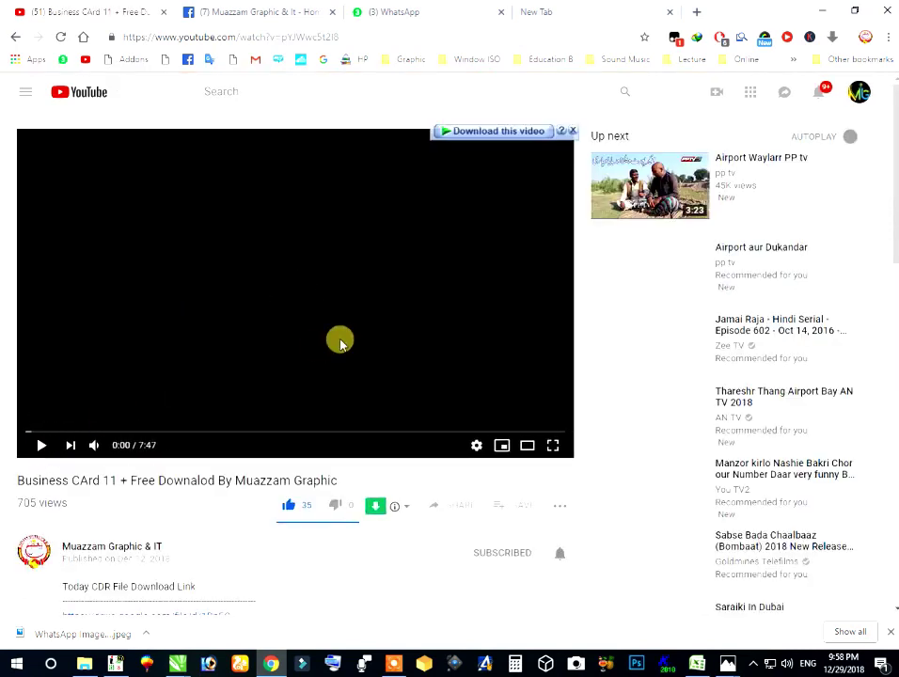
scroll(184, 531, "down", 2)
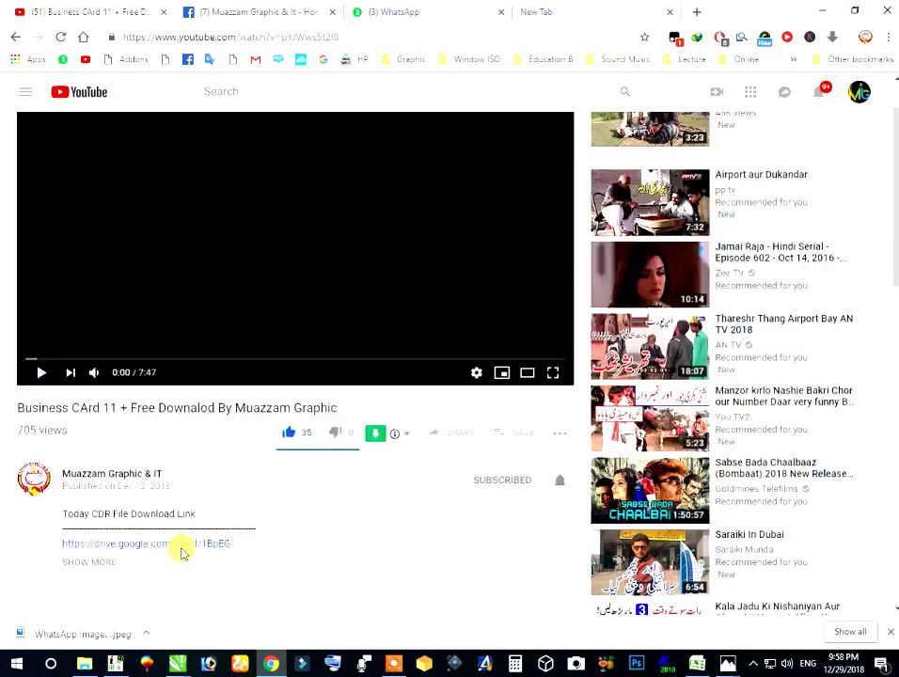
left_click(88, 448)
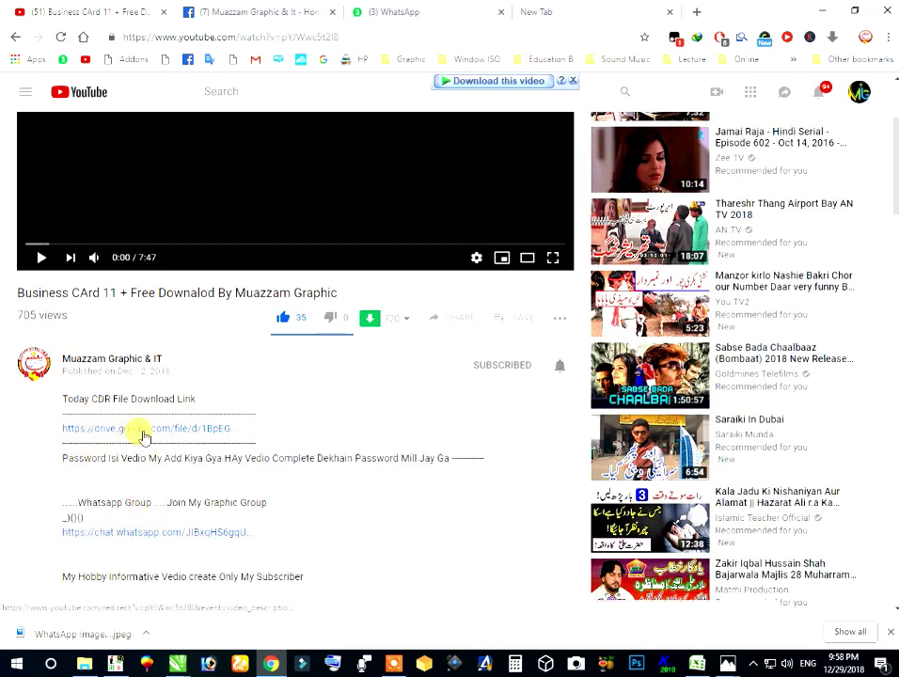
Open the Google Drive link for the CDR file, and review the WhatsApp group link in the video's description
left_click(141, 432)
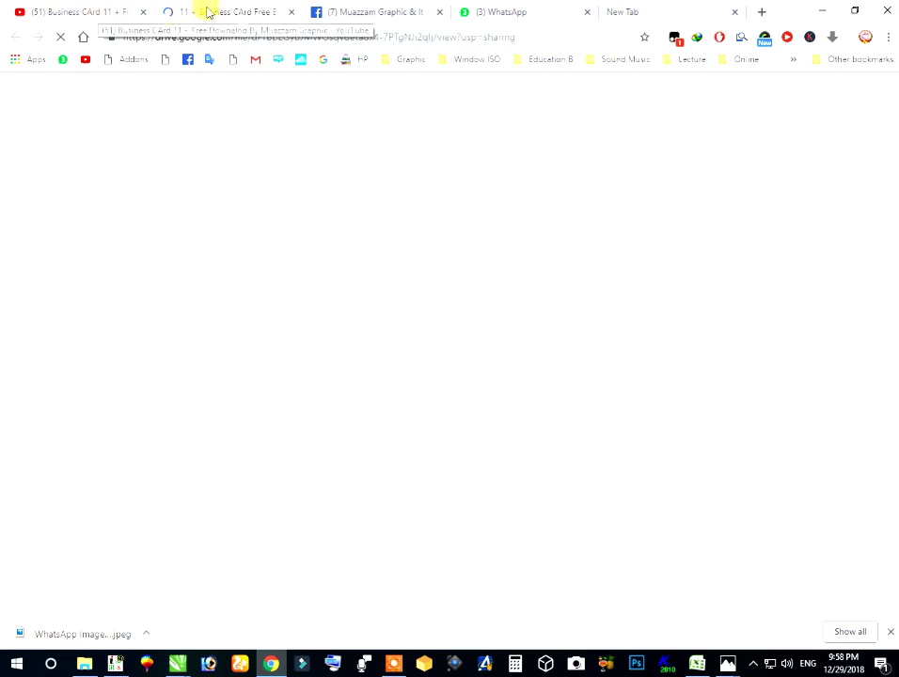
left_click(92, 11)
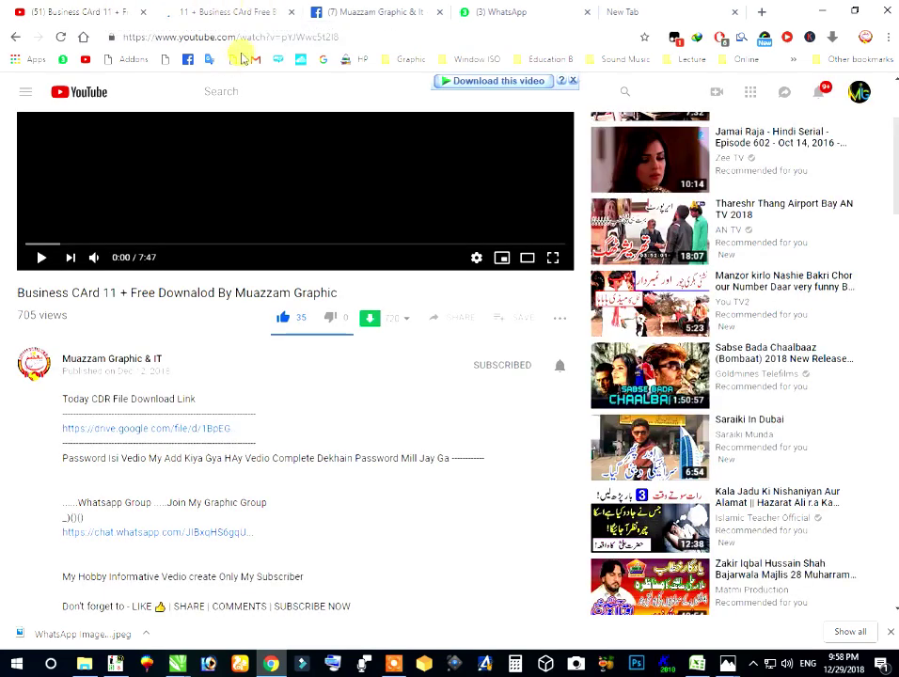
scroll(247, 208, "up", 3)
scroll(239, 199, "down", 5)
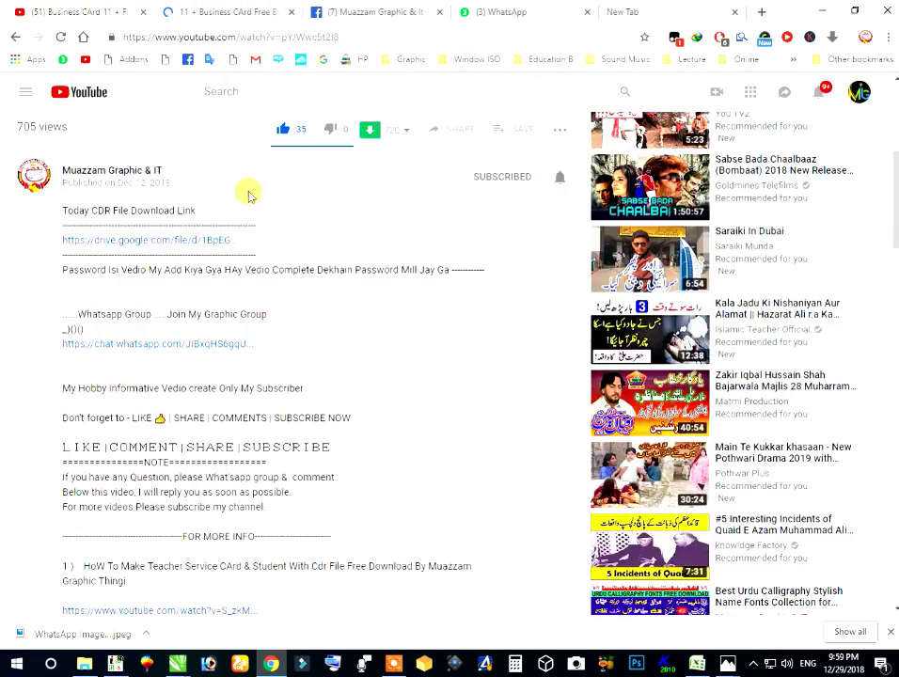
left_click_drag(278, 357, 64, 357)
left_click(83, 360)
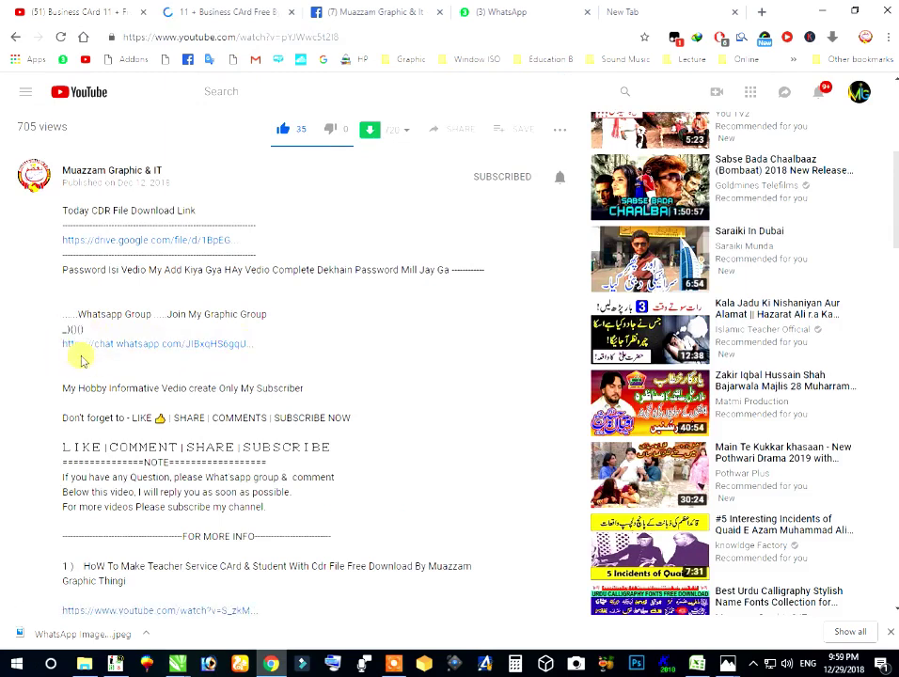
Download "11 + Business CArd Free By Muazzam Graphic_.zip" from its Google Drive page, accepting the download without a virus scan
left_click(234, 10)
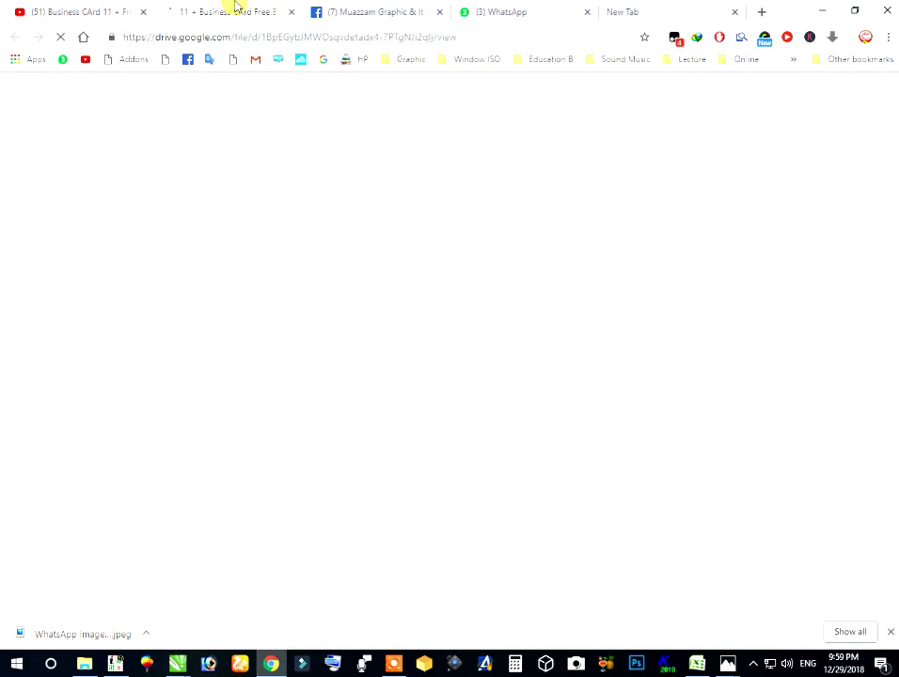
left_click(284, 31)
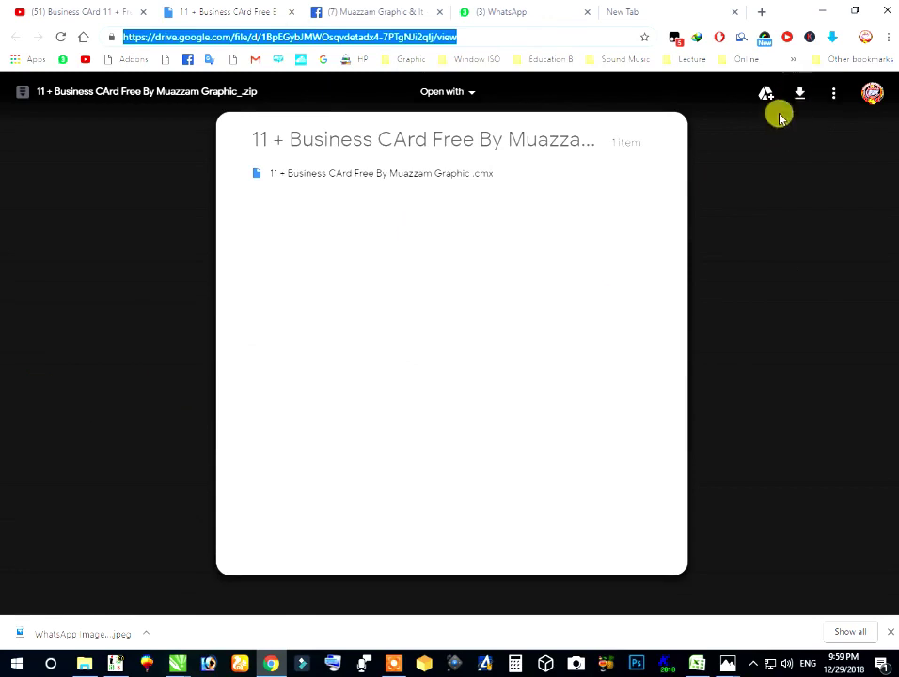
left_click(799, 95)
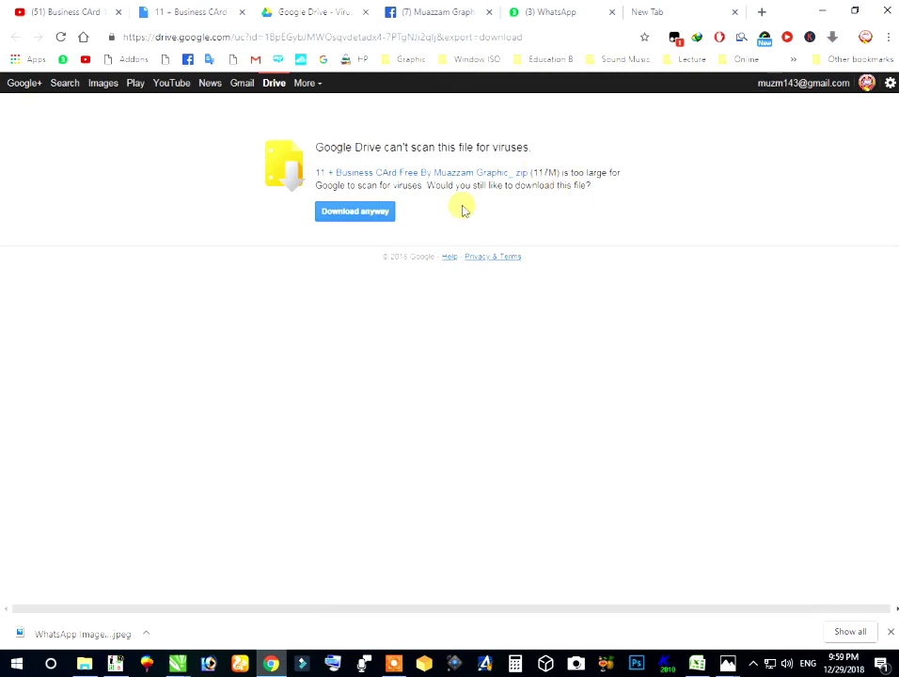
left_click(353, 213)
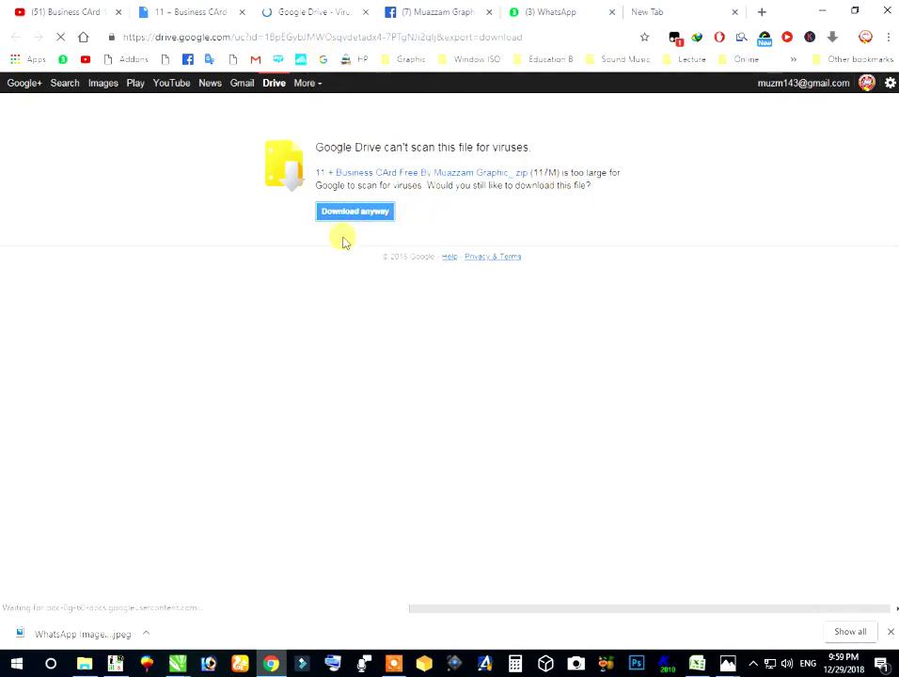
Start the zip file's download in the download manager, and pause it with its progress window moved below the Drive notice
left_click_drag(437, 265, 431, 304)
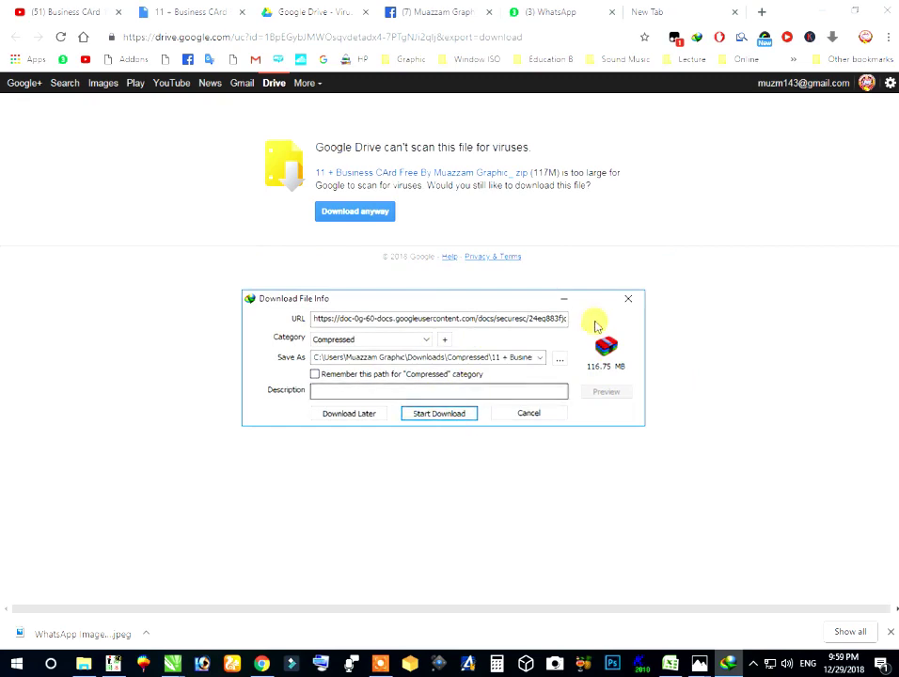
left_click(428, 419)
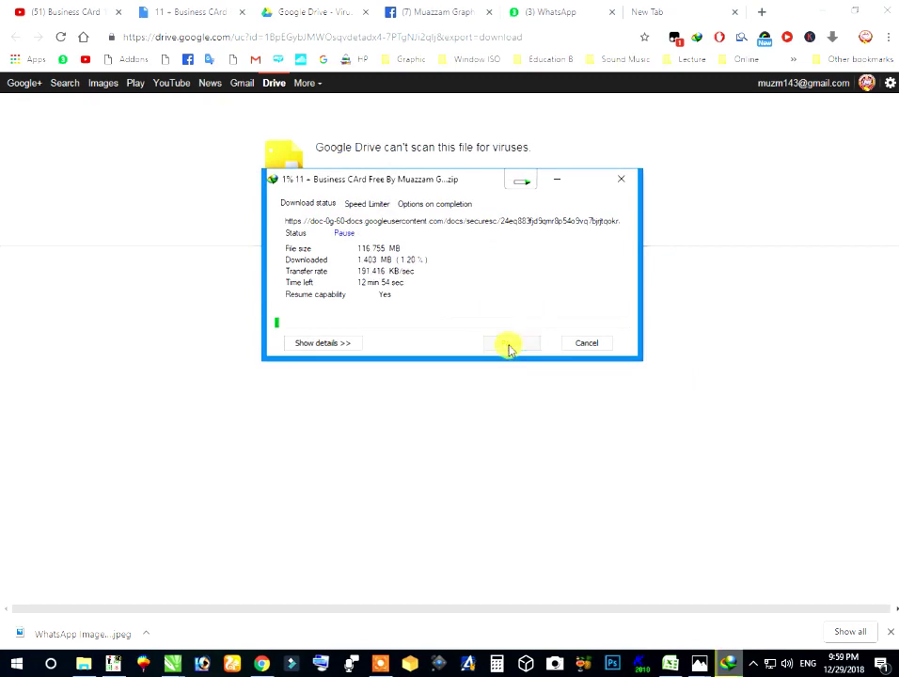
left_click_drag(404, 188, 390, 274)
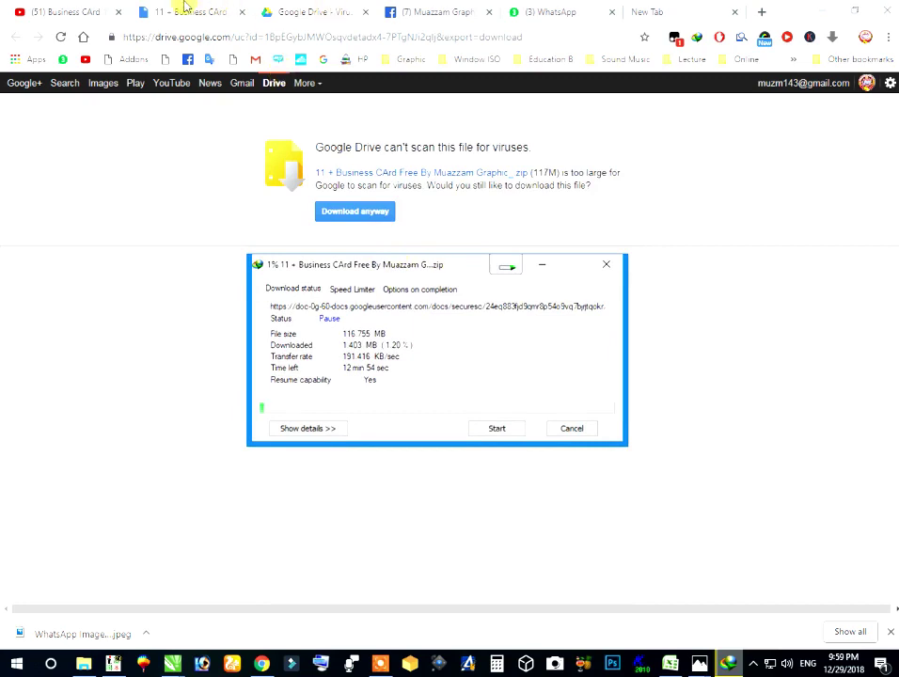
Return to the YouTube video page and play the business card video in theater mode
left_click(47, 11)
scroll(282, 301, "up", 5)
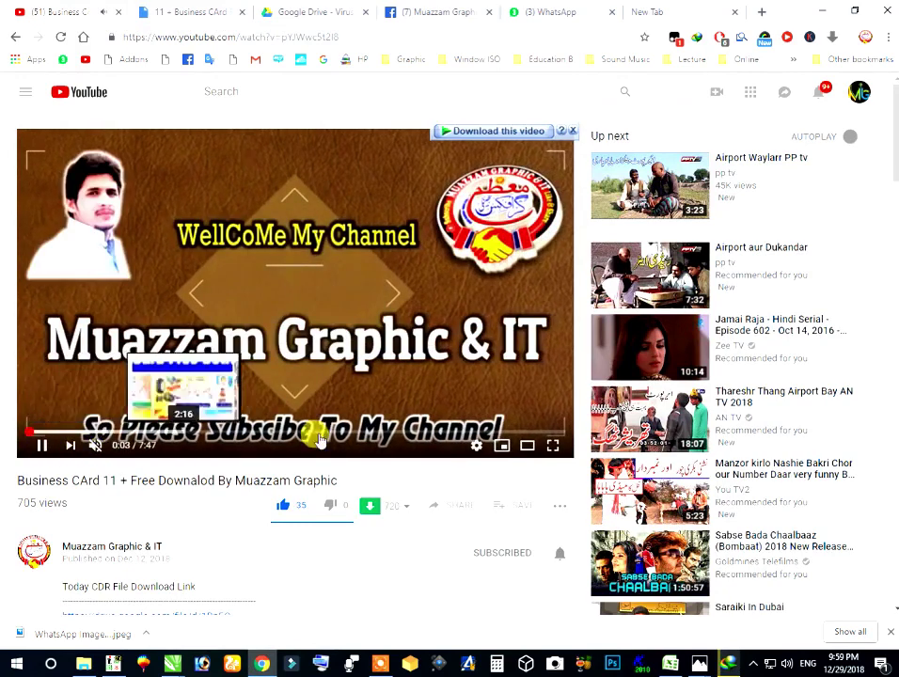
left_click(528, 446)
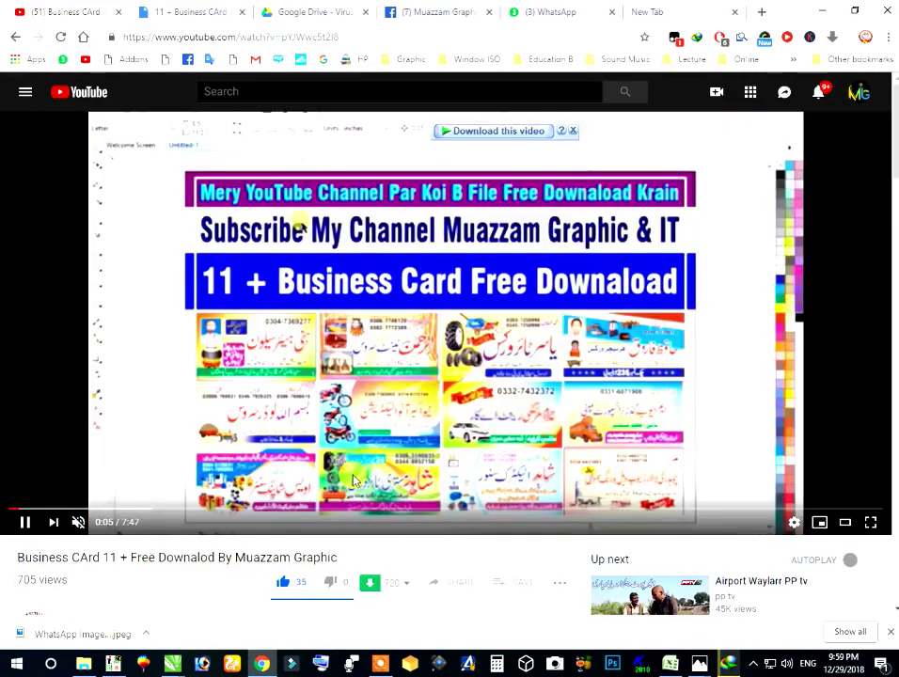
Skip ahead in the video to about 4:32 and pause it where the file's password is shown
left_click(99, 509)
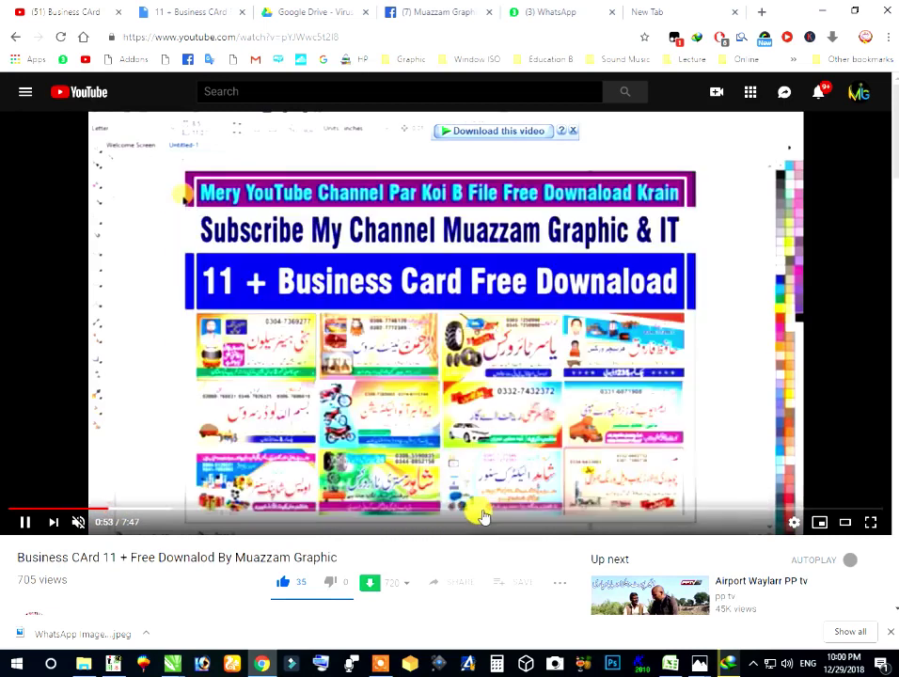
left_click(515, 513)
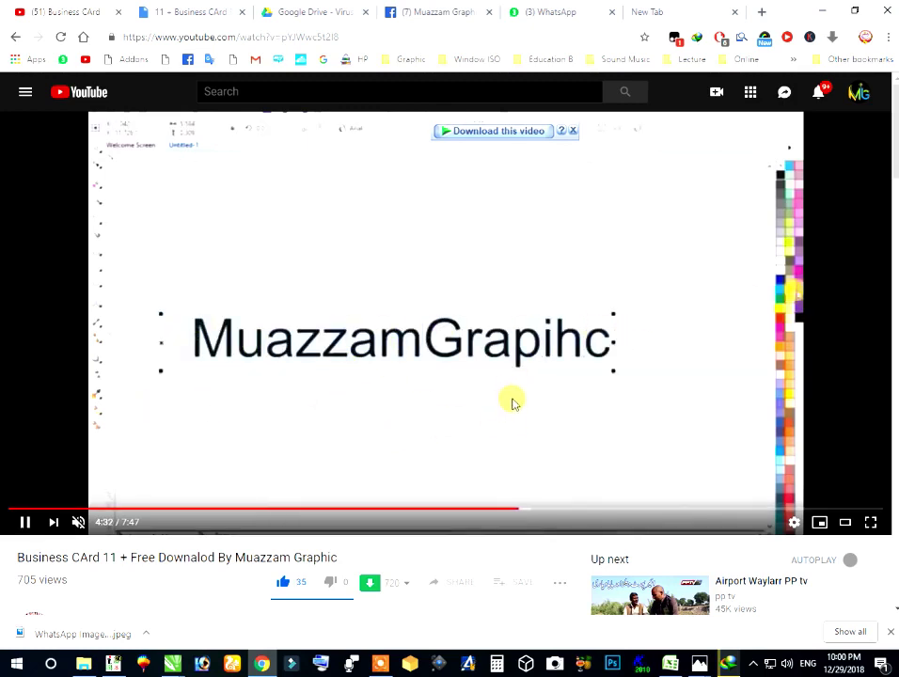
left_click(560, 353)
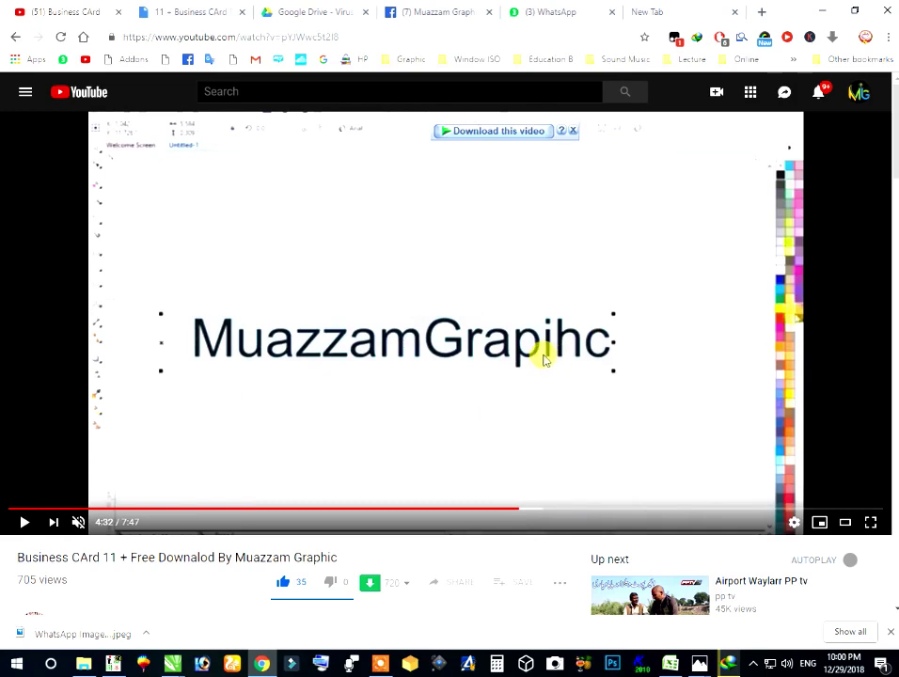
left_click(642, 269)
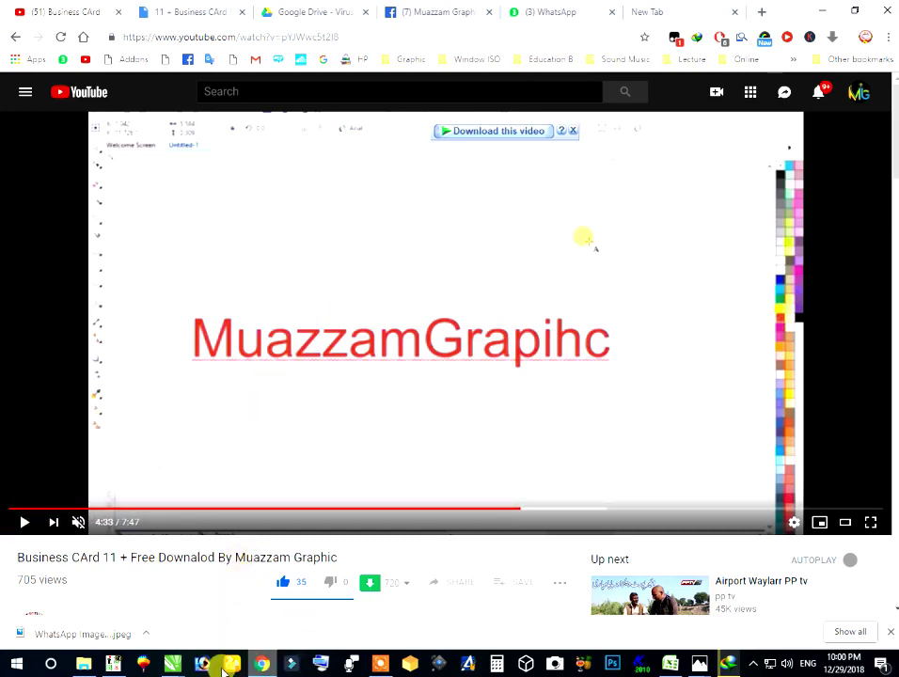
Switch to the Untitled-5 drawing in CorelDRAW and examine the cartoon, skull and racing sponsor artwork
mouse_move(174, 666)
left_click(240, 592)
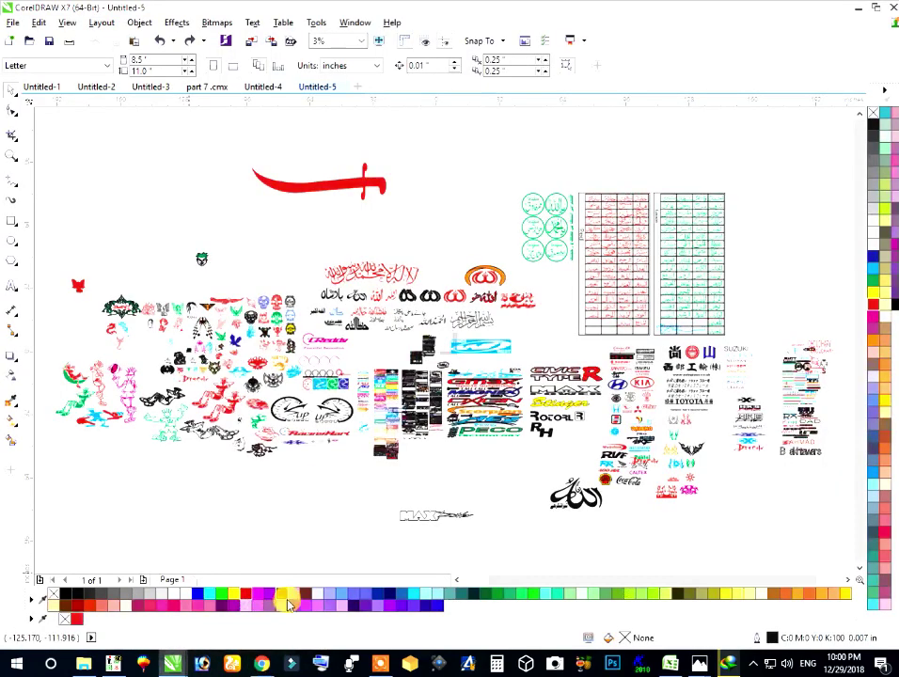
left_click_drag(96, 267, 333, 473)
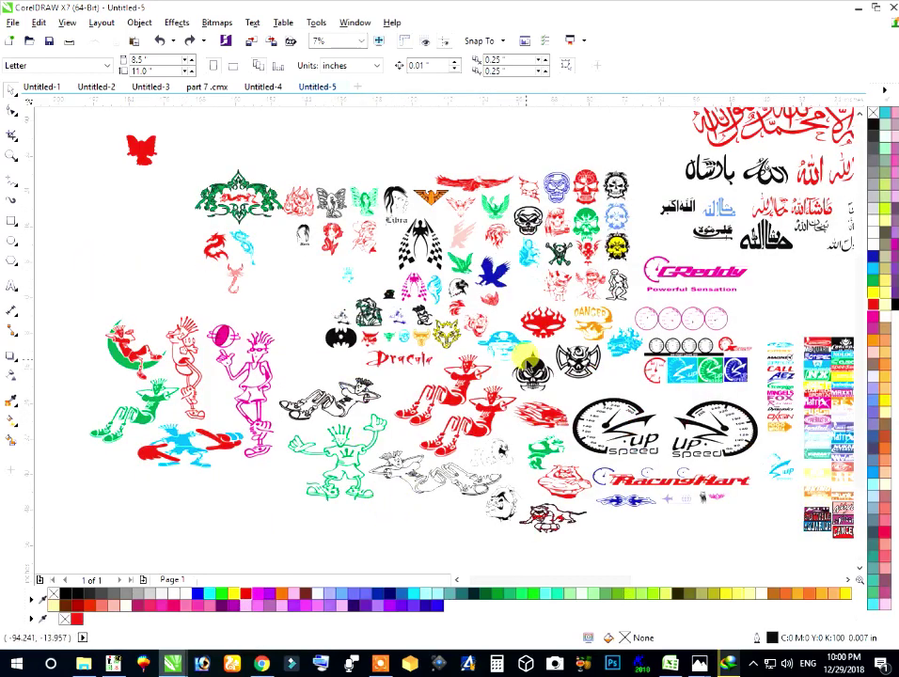
scroll(377, 387, "down", 2)
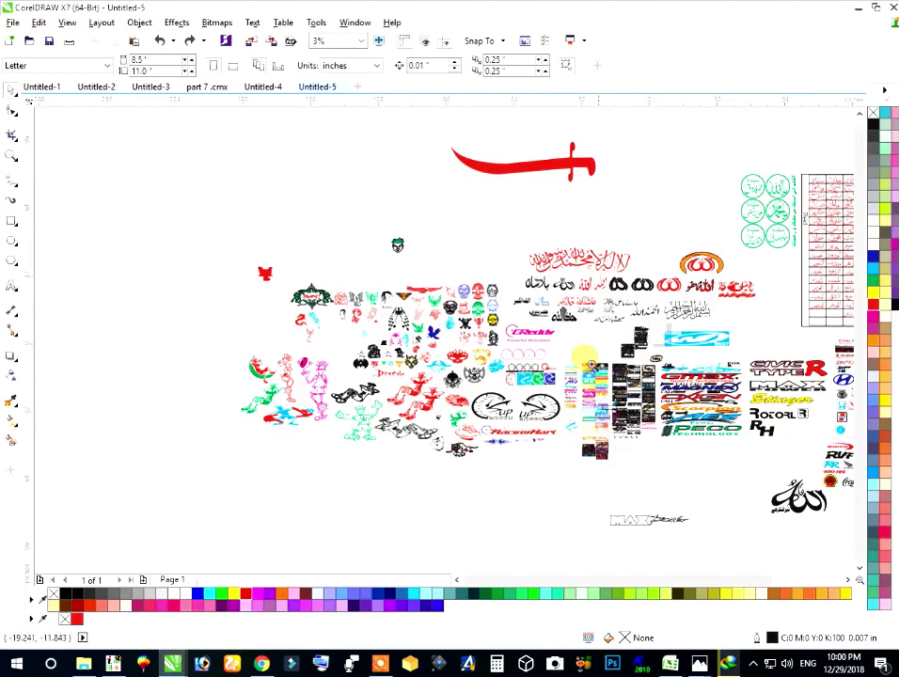
scroll(771, 428, "up", 3)
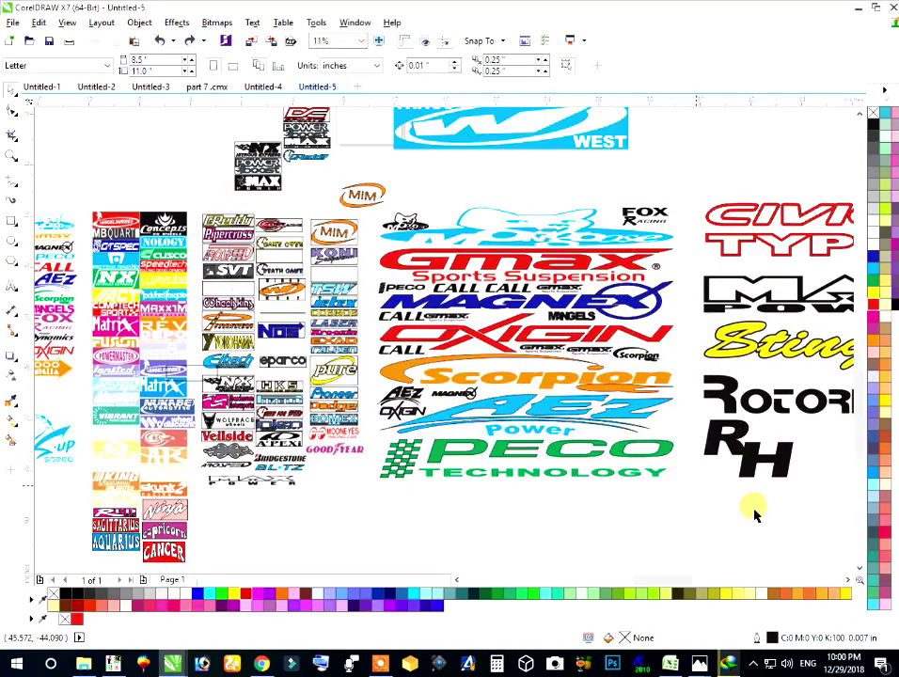
scroll(754, 513, "down", 4)
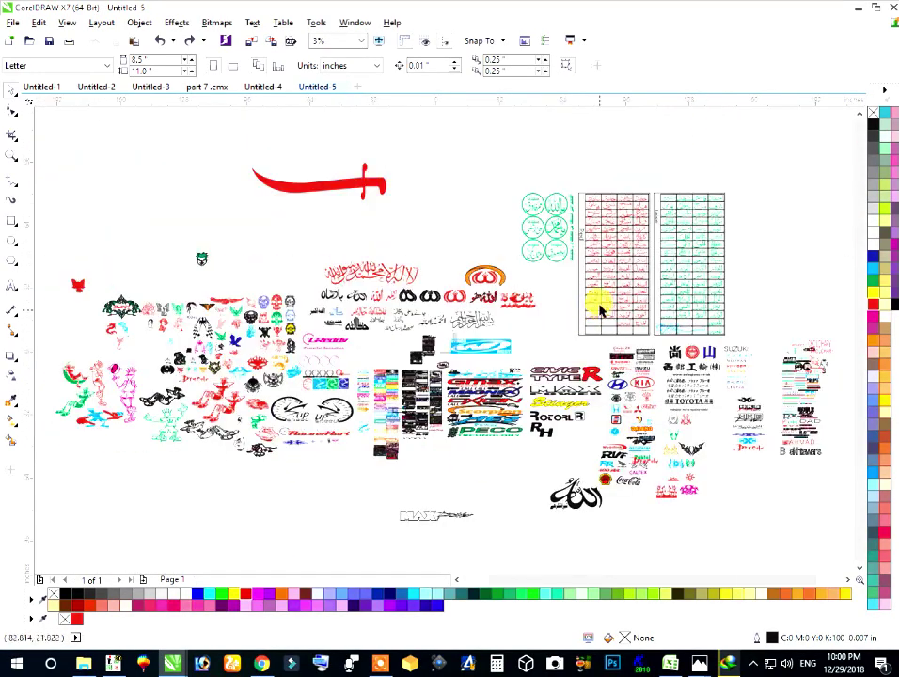
Examine the car and company logos, the red Dracula lettering over the Paktel logo, and the large black calligraphy
scroll(616, 387, "up", 3)
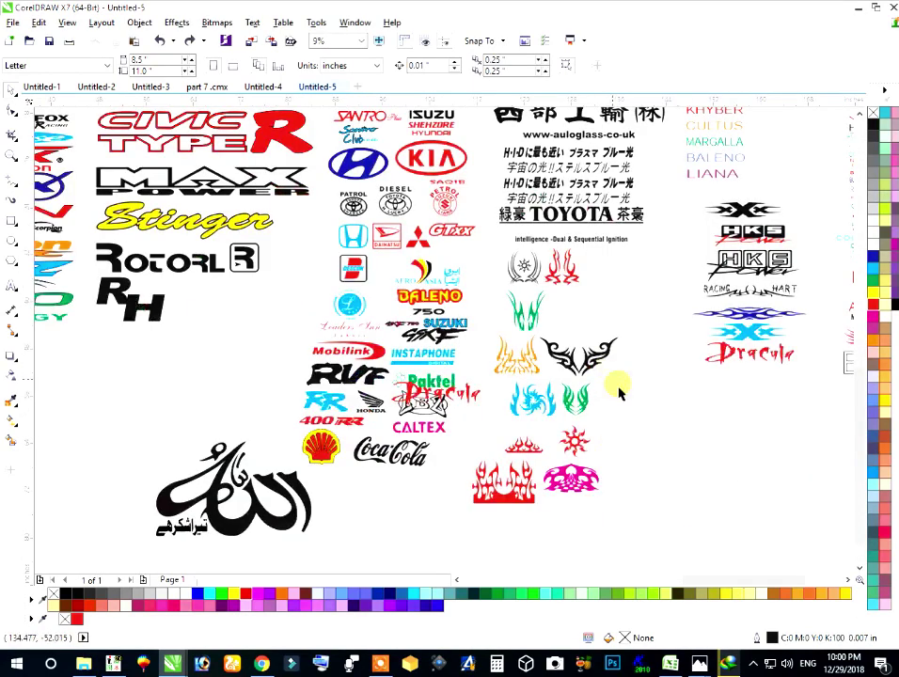
scroll(555, 428, "up", 2)
left_click(437, 381)
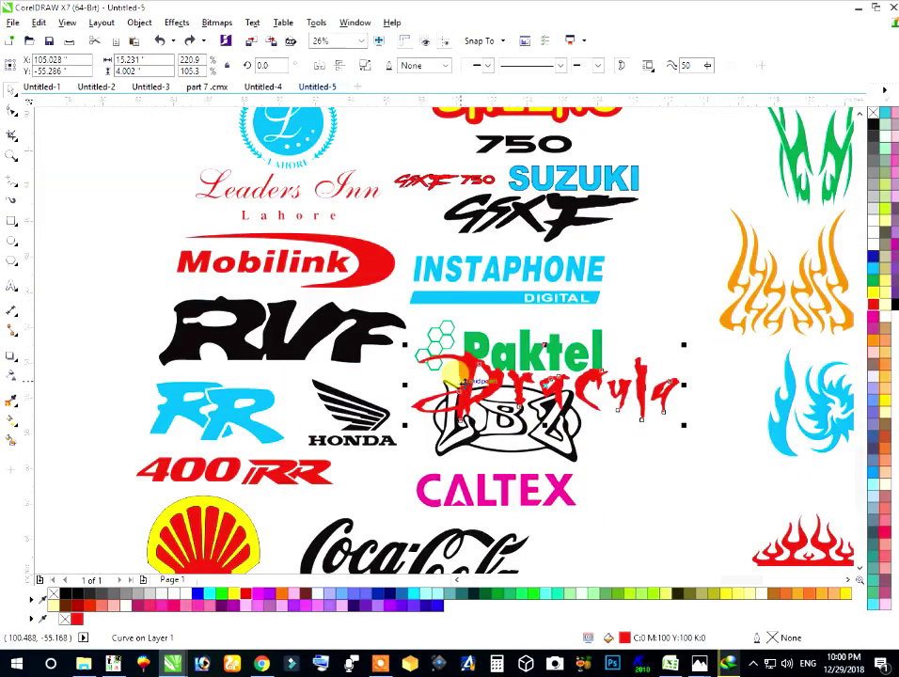
scroll(430, 387, "down", 3)
left_click(371, 495)
left_click(306, 474)
left_click(392, 502)
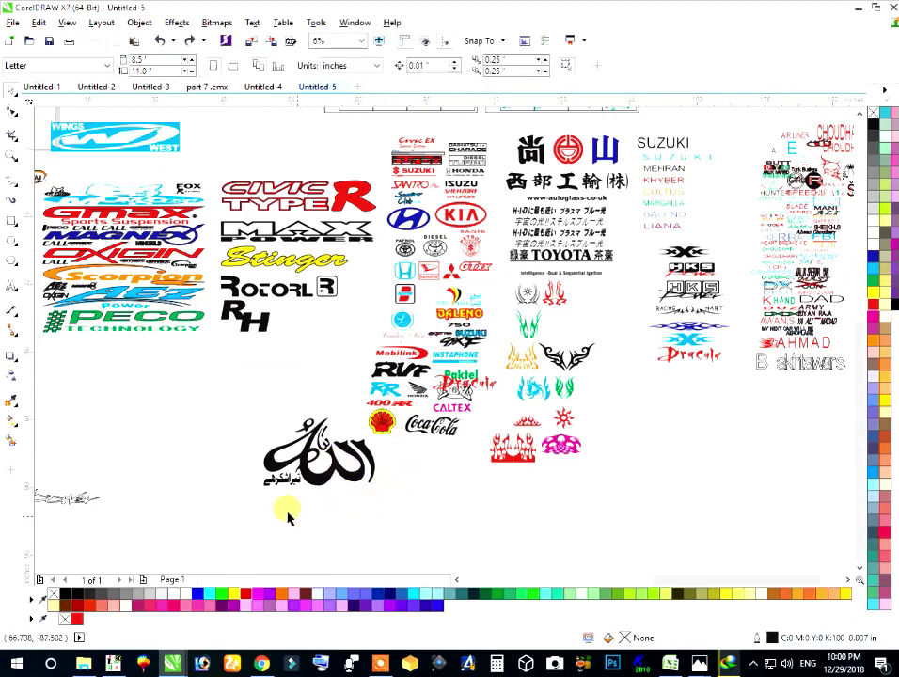
scroll(218, 468, "down", 1)
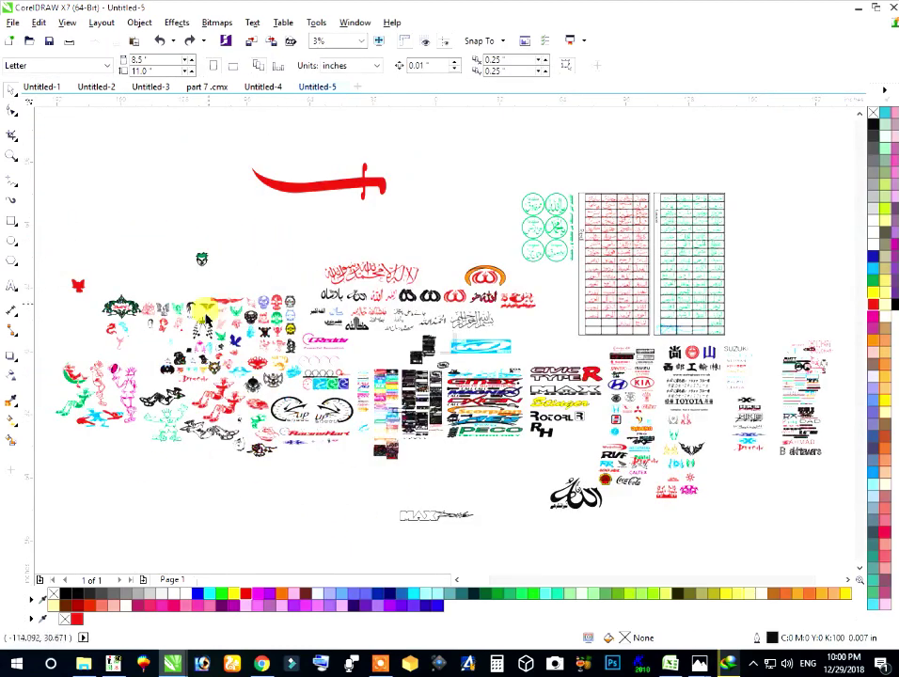
Look through the open drawings Untitled-4, part 7 .cmx, Untitled-3 and Untitled-1, covering the calendars, business cards and packaging artwork
left_click(273, 90)
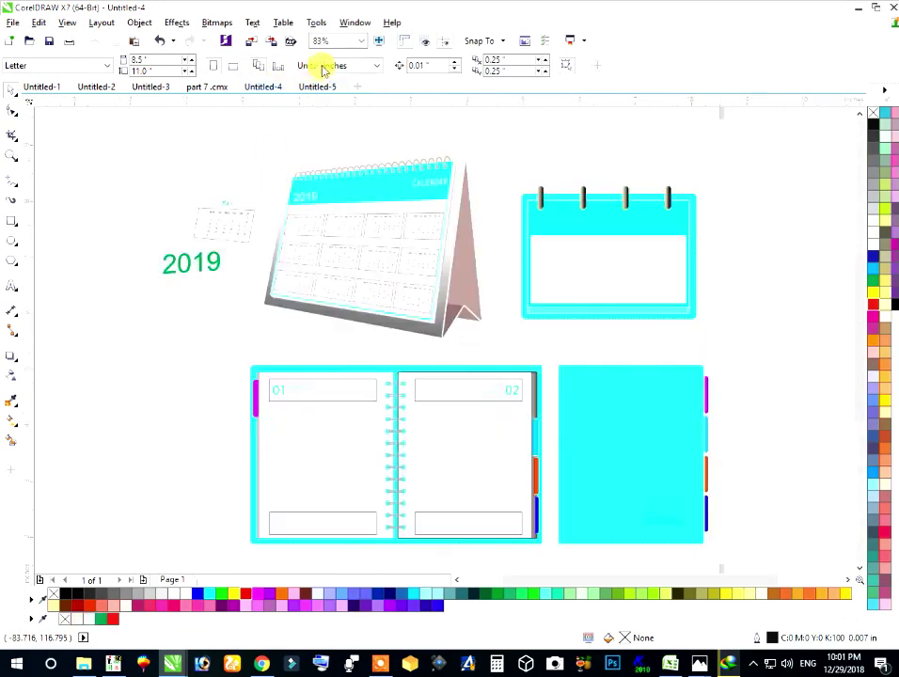
left_click(206, 90)
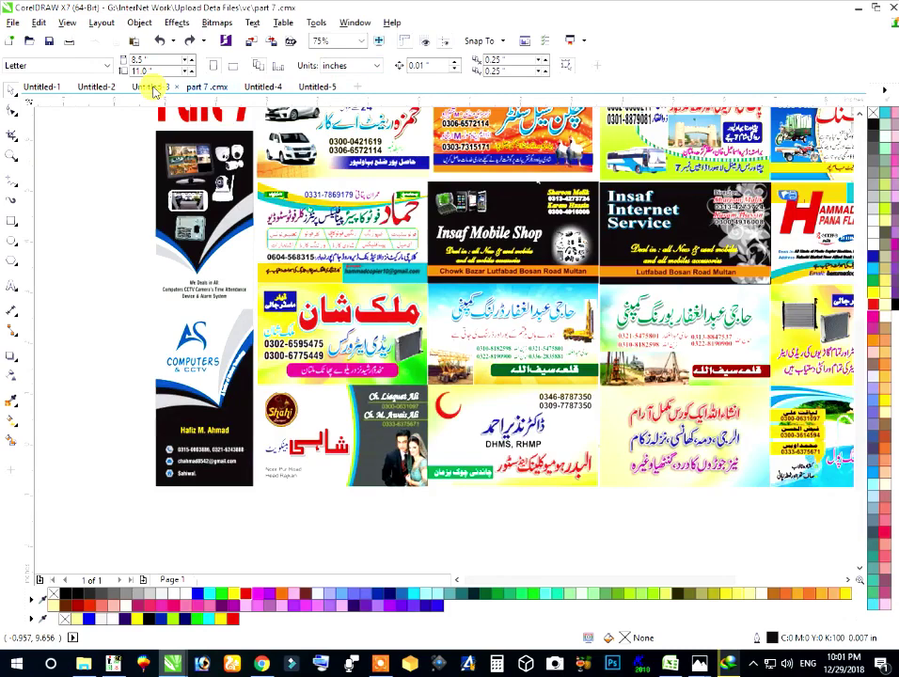
left_click(155, 90)
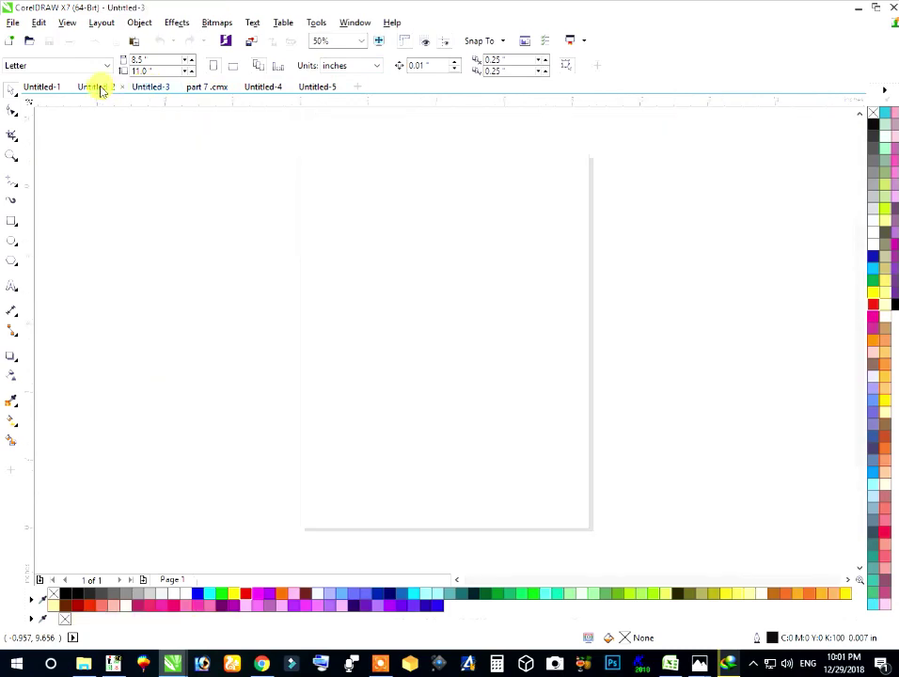
left_click(52, 90)
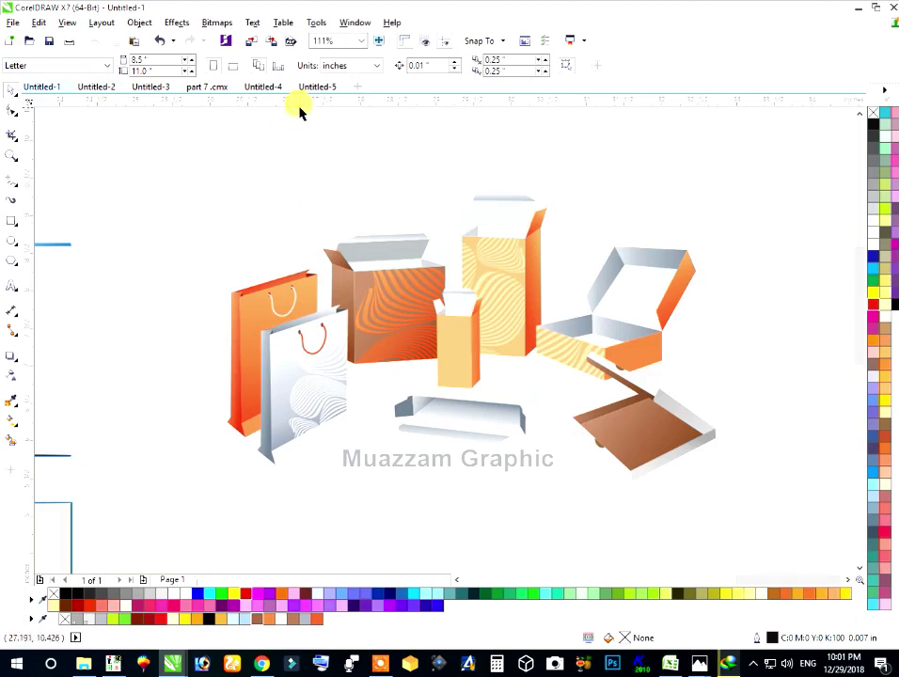
left_click(358, 90)
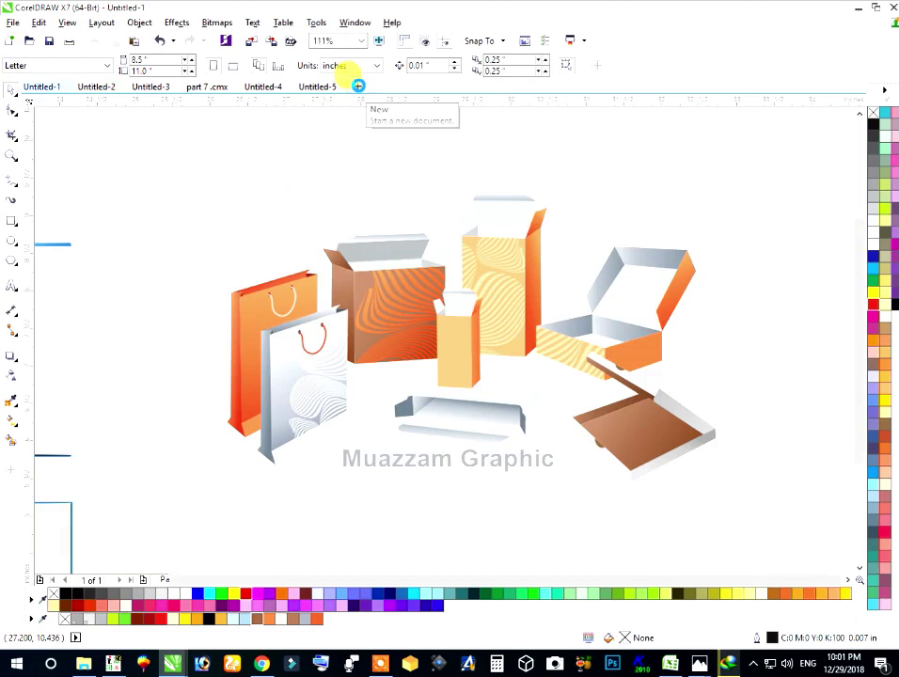
key("ctrl+i")
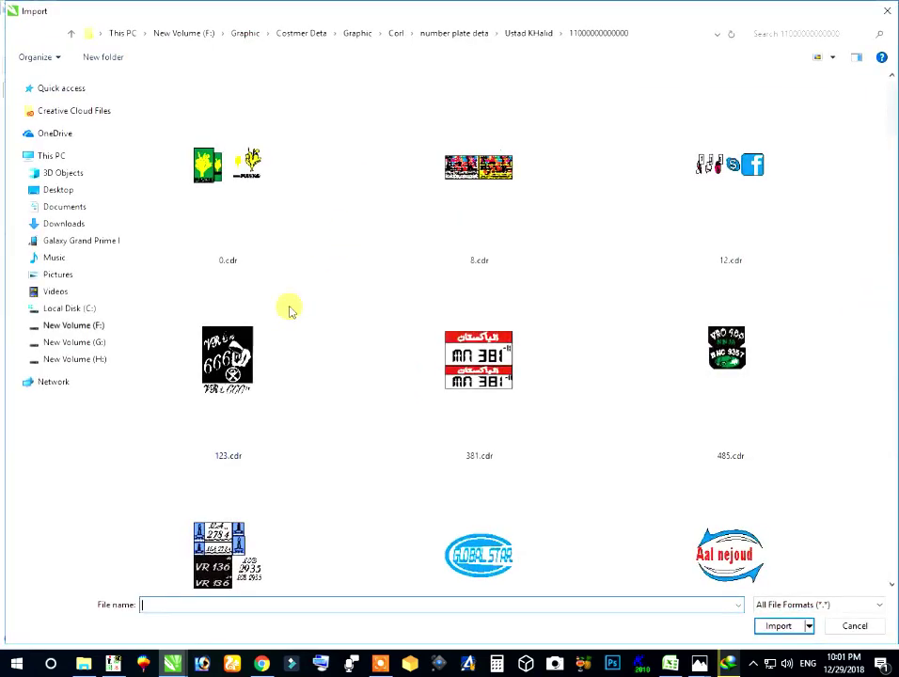
left_click(259, 320)
scroll(318, 324, "down", 5)
scroll(329, 303, "down", 15)
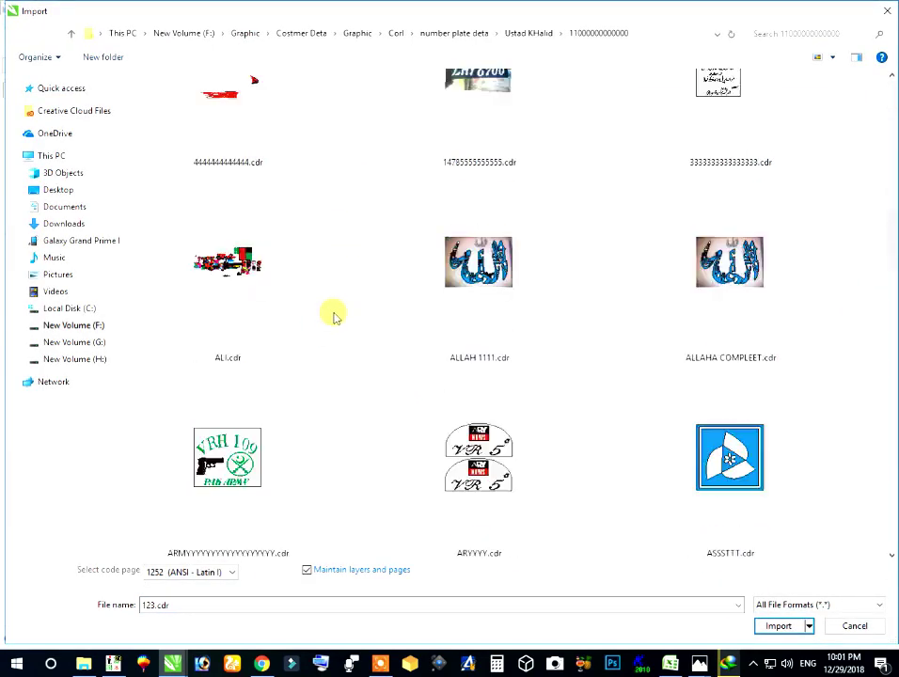
scroll(333, 298, "down", 10)
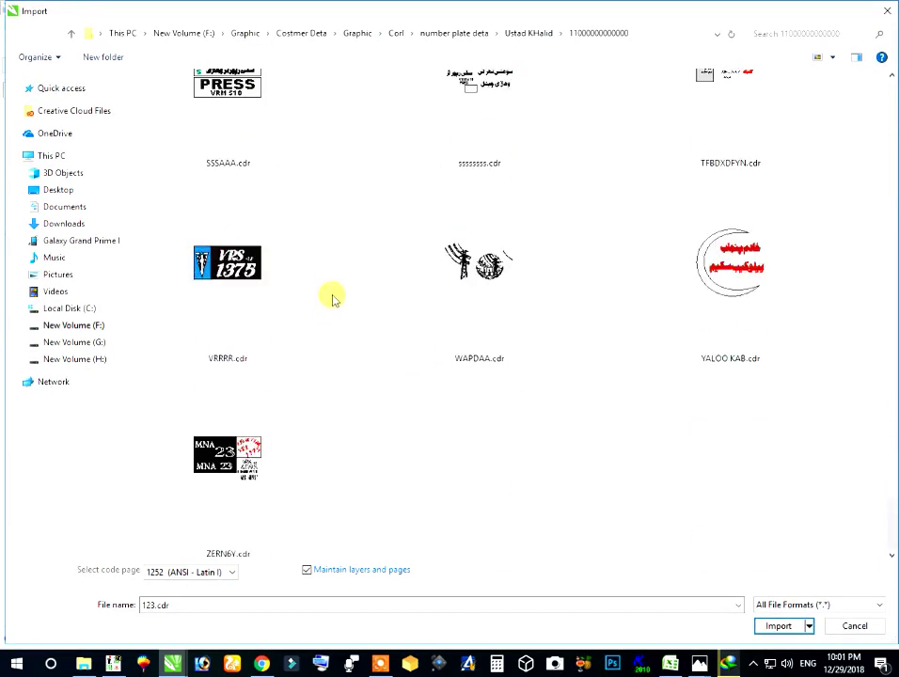
scroll(337, 296, "up", 8)
Go up to the parent folder, check the contents of ASTEEKRR, and open the 11000000 folder instead
key("alt+Up")
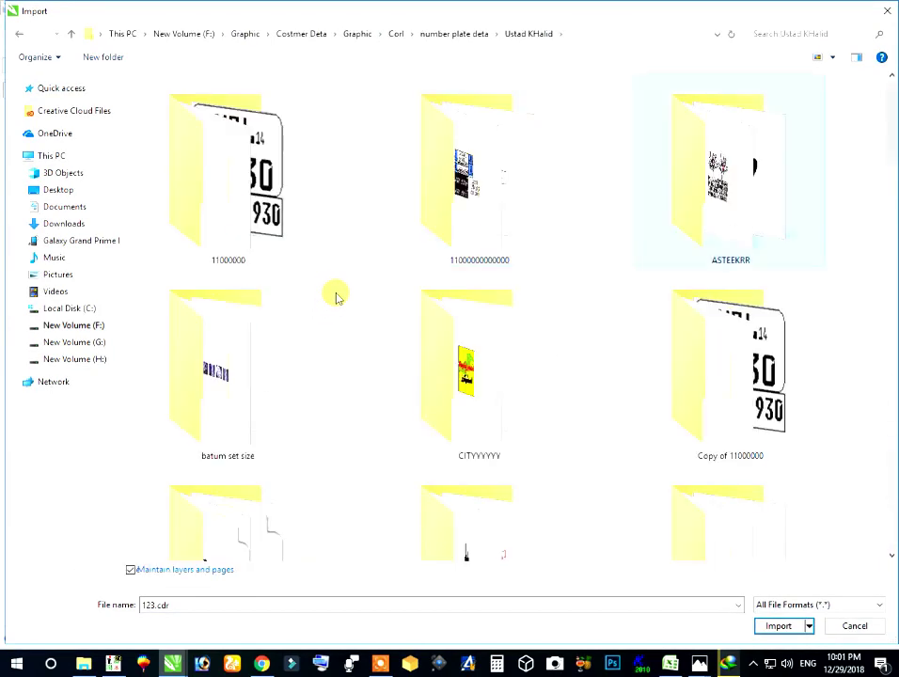
key("Return")
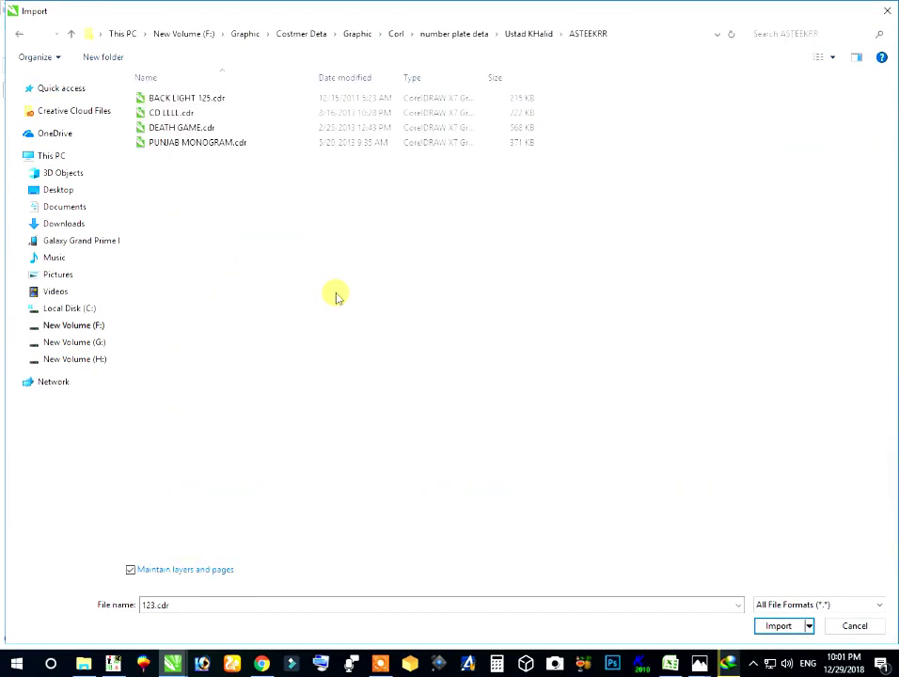
key("alt+Up")
key("Return")
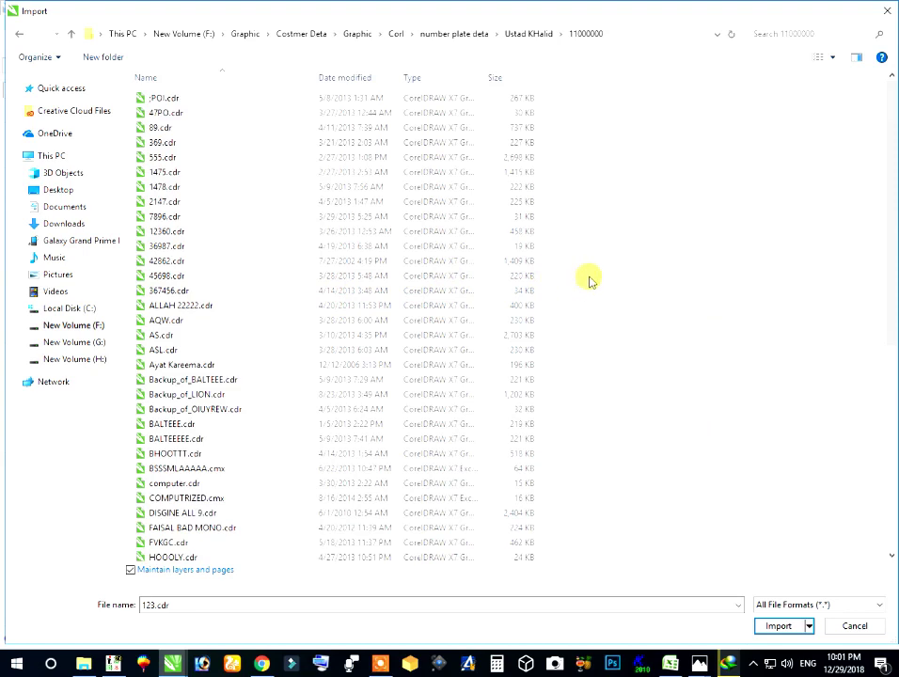
Sort the files in the 11000000 folder by date modified and display them as extra large icons
scroll(589, 280, "down", 5)
right_click(711, 212)
mouse_move(735, 235)
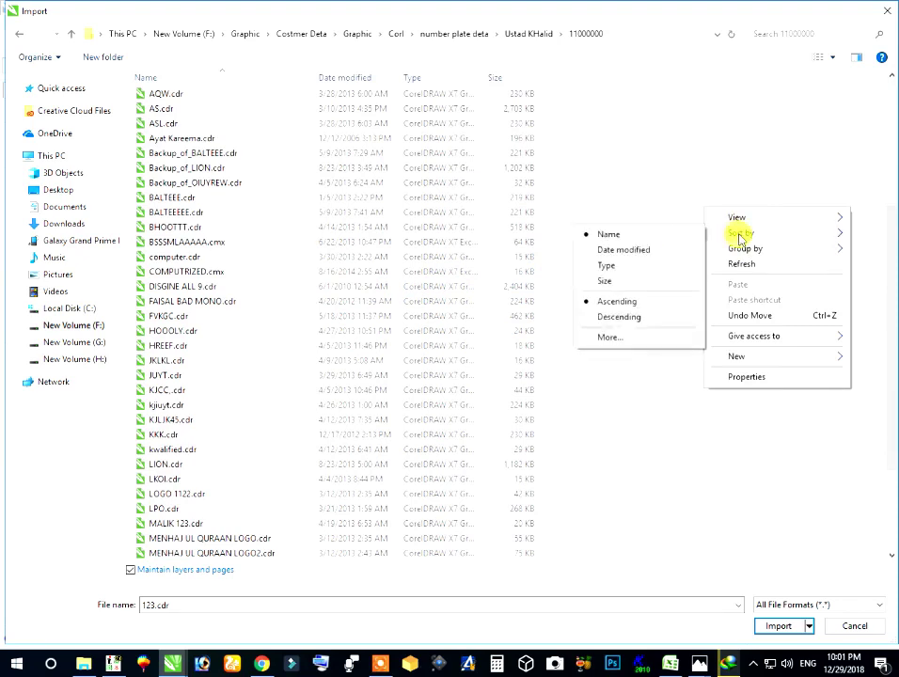
left_click(647, 253)
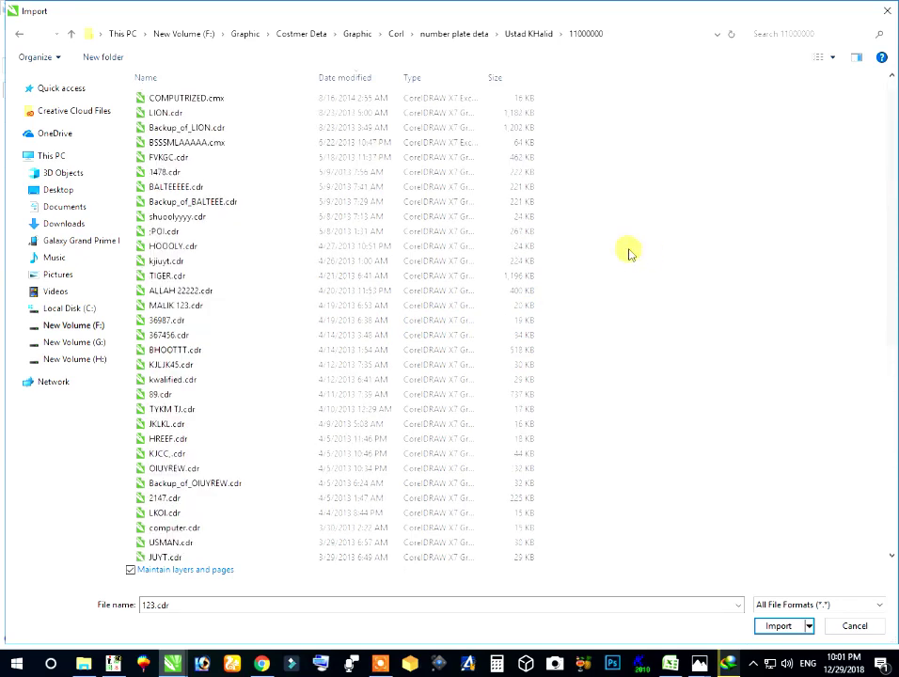
right_click(661, 209)
mouse_move(690, 219)
mouse_move(706, 245)
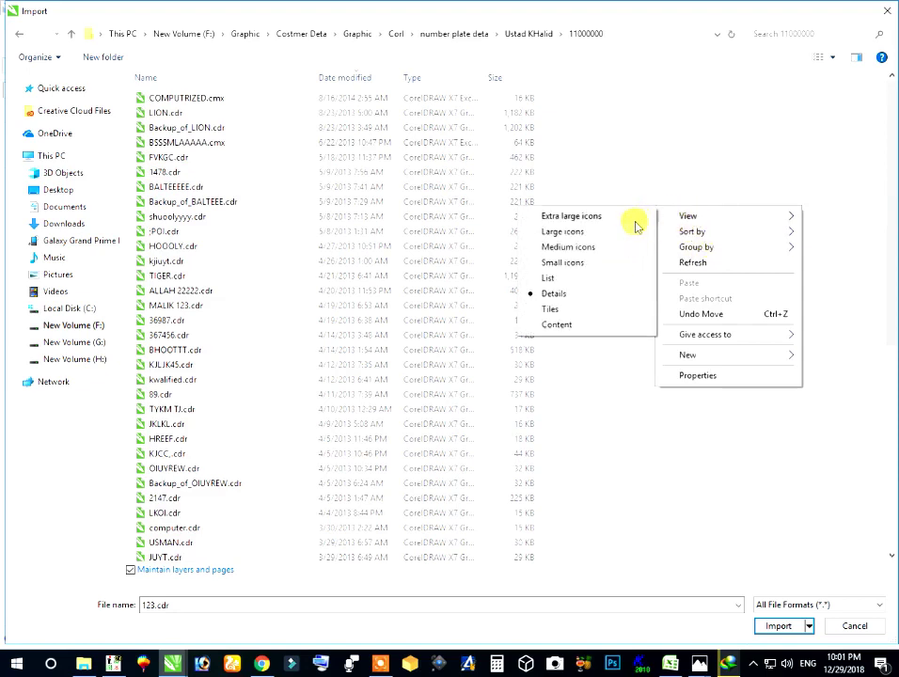
left_click(605, 219)
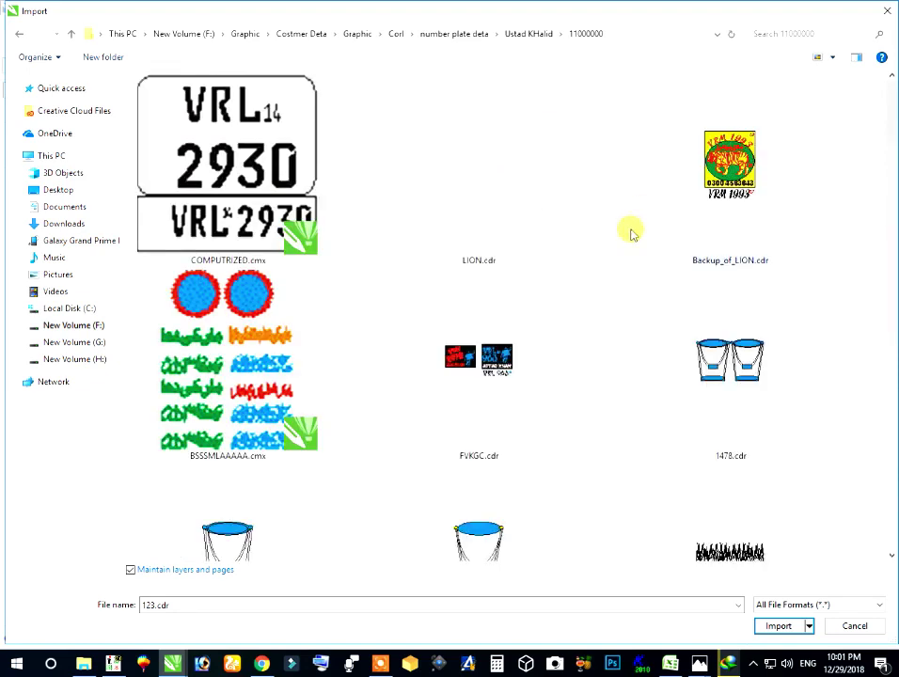
Examine the number plate, logo and lettering thumbnails in the 11000000 folder, dismissing the device notification
left_click(220, 346)
scroll(282, 341, "down", 5)
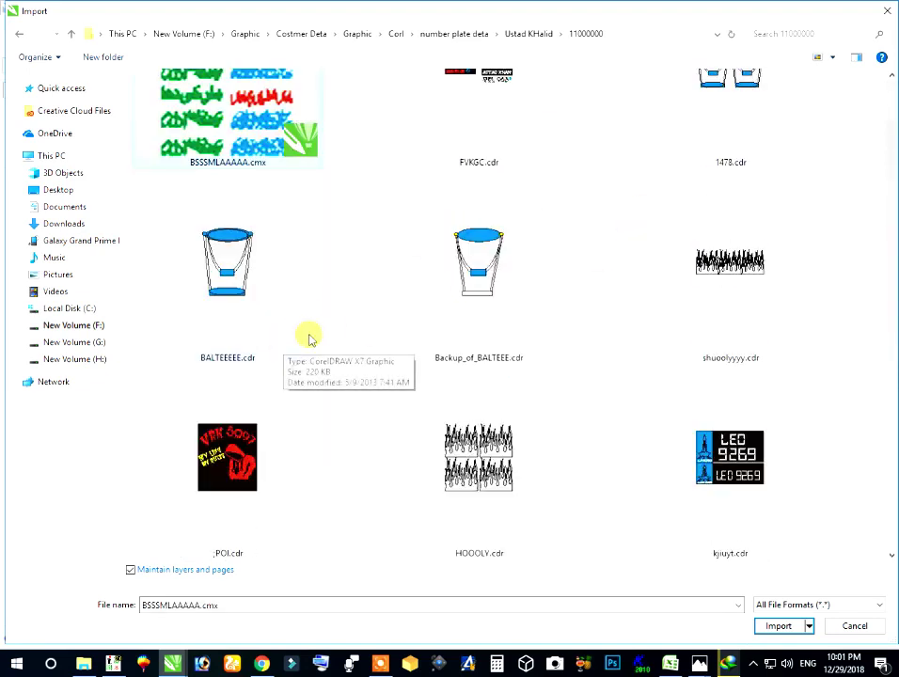
scroll(355, 310, "down", 4)
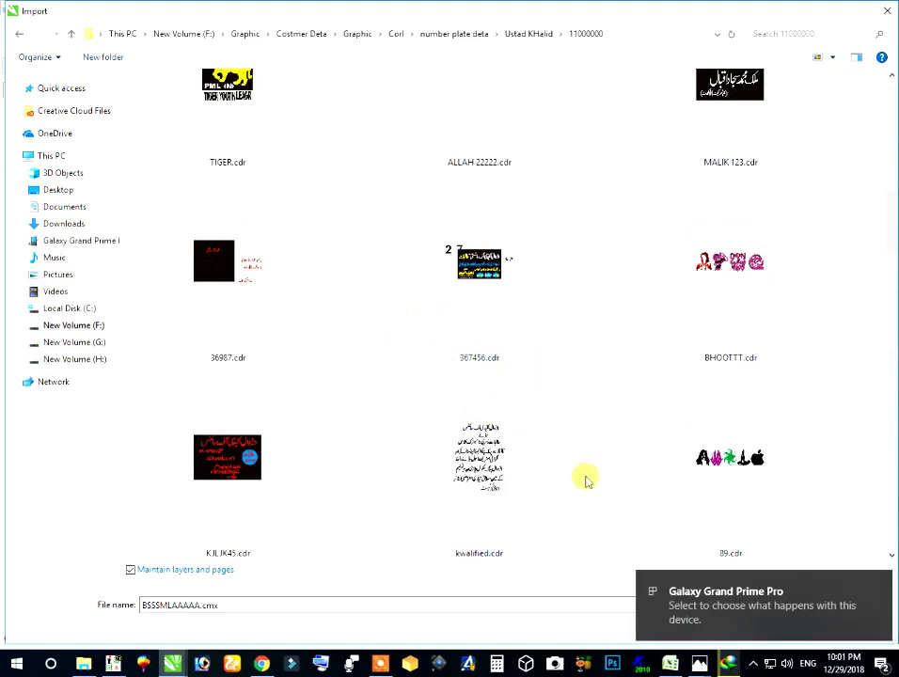
left_click(877, 586)
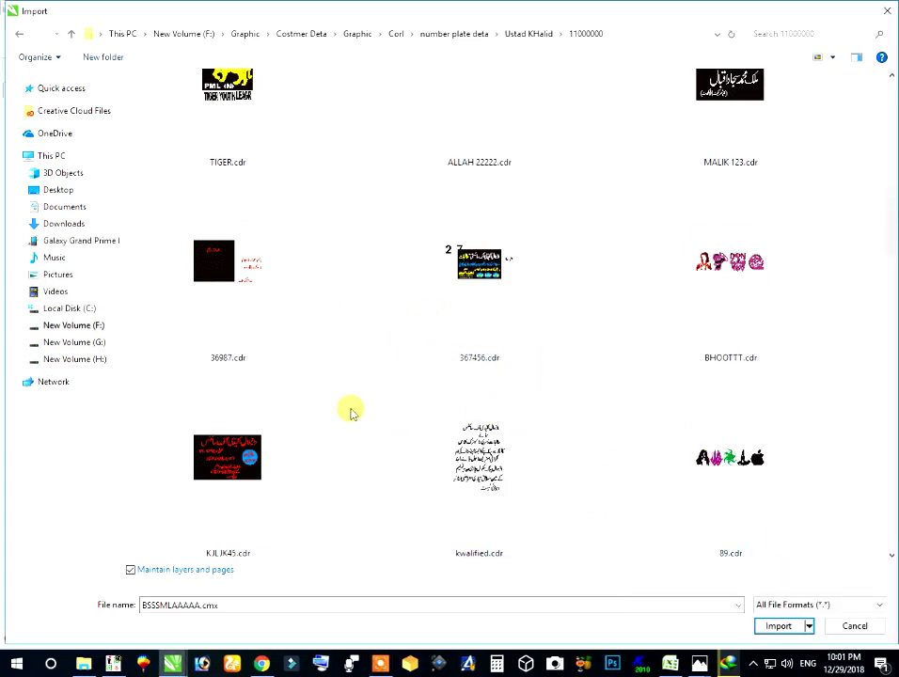
scroll(435, 398, "down", 4)
scroll(438, 388, "down", 2)
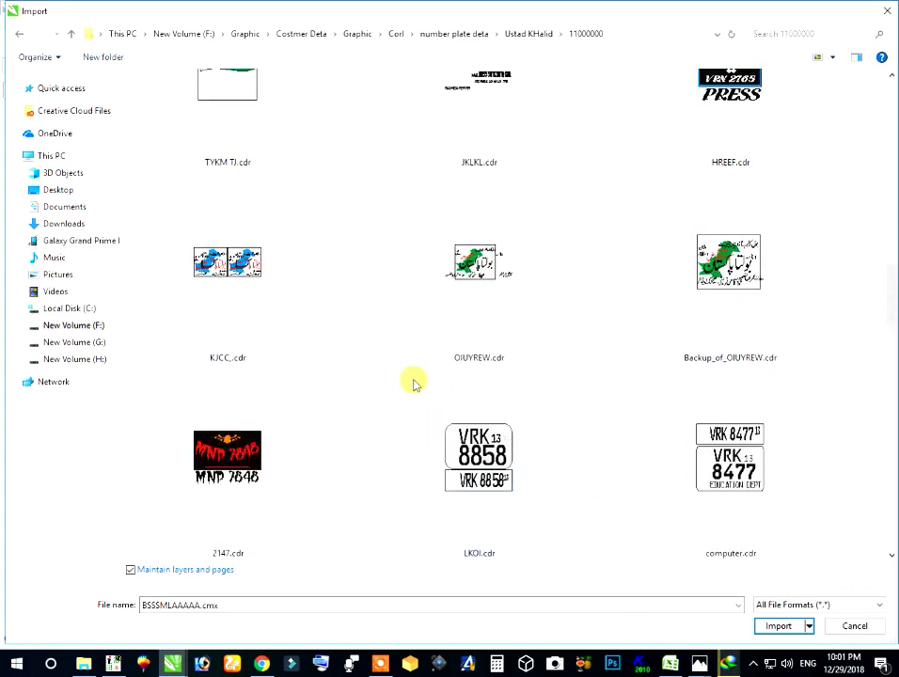
scroll(415, 382, "down", 7)
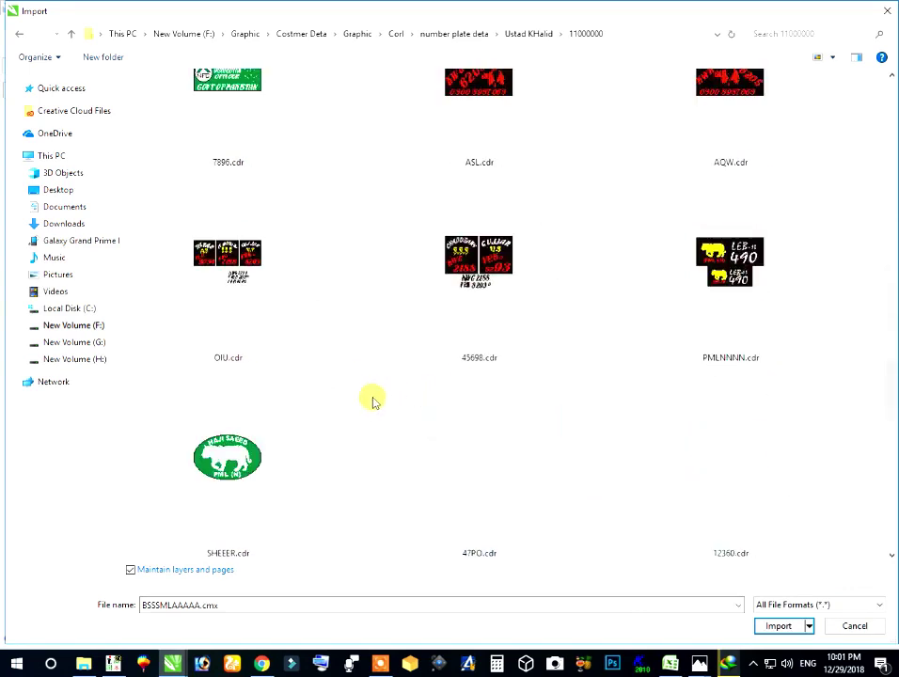
scroll(371, 393, "up", 2)
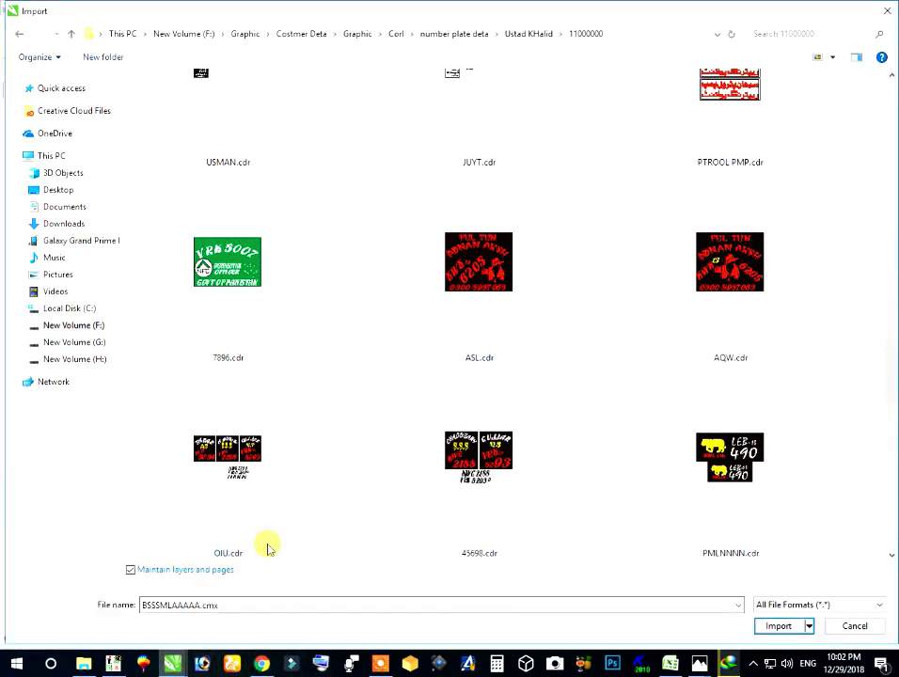
Cancel the import and switch to the part 7 .cmx business card drawing
left_click(854, 626)
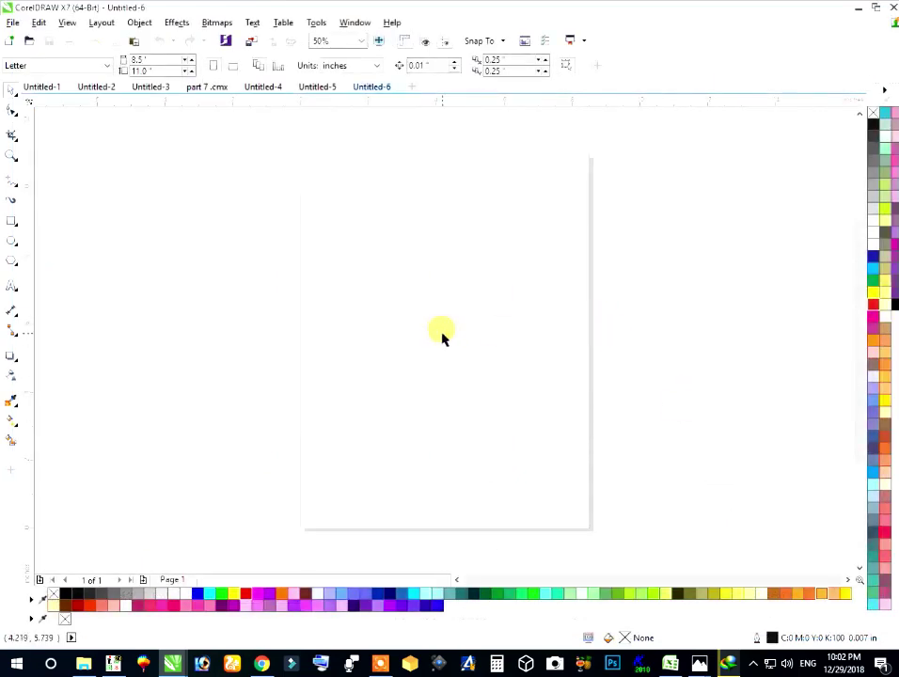
left_click(205, 86)
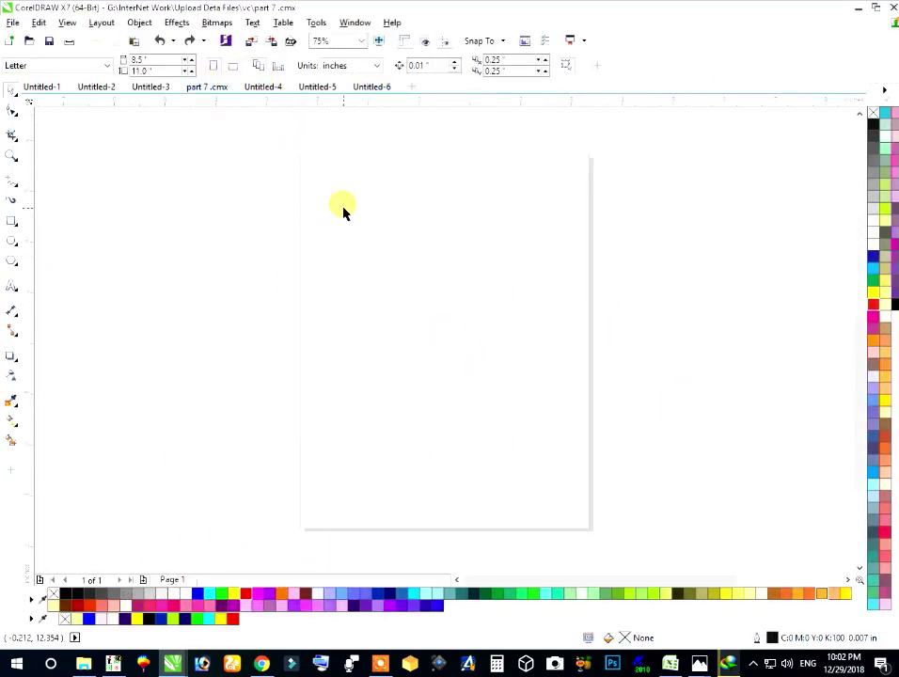